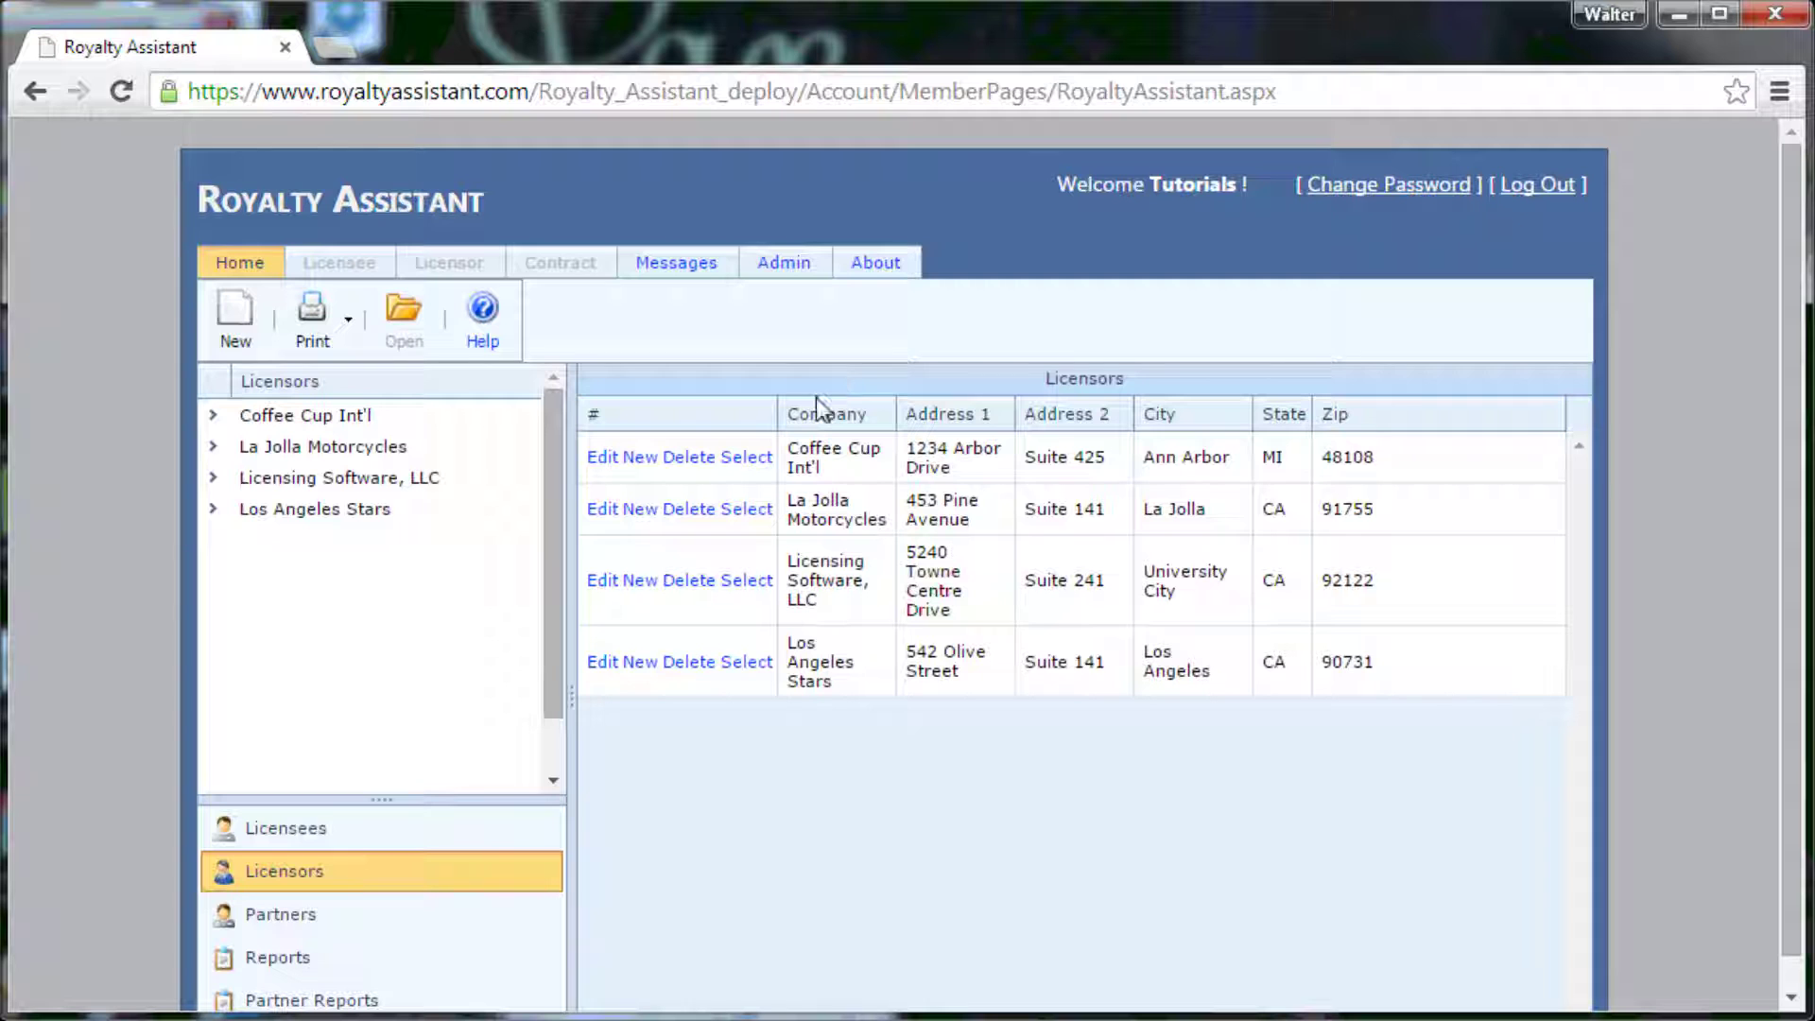
# Edit the Coffee Cup Int'l entry in the licensors list, updating the suite number in its second address line.
pyautogui.click(601, 457)
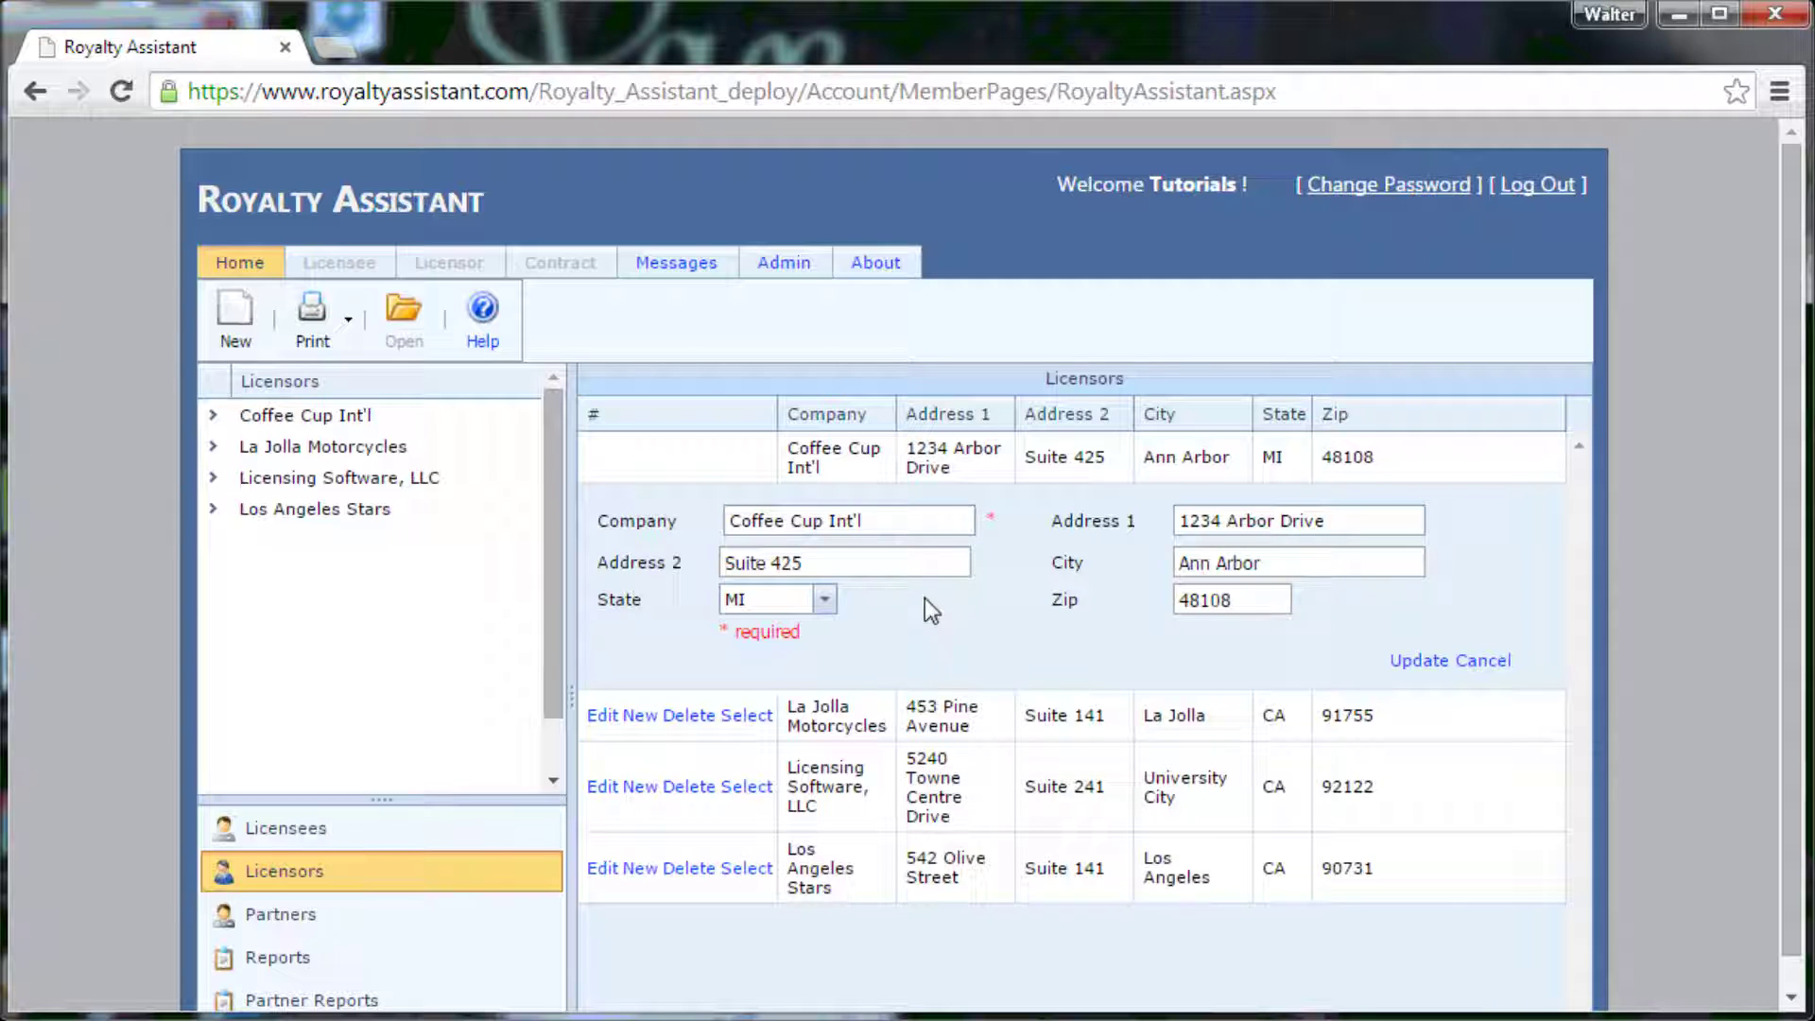
pyautogui.click(872, 560)
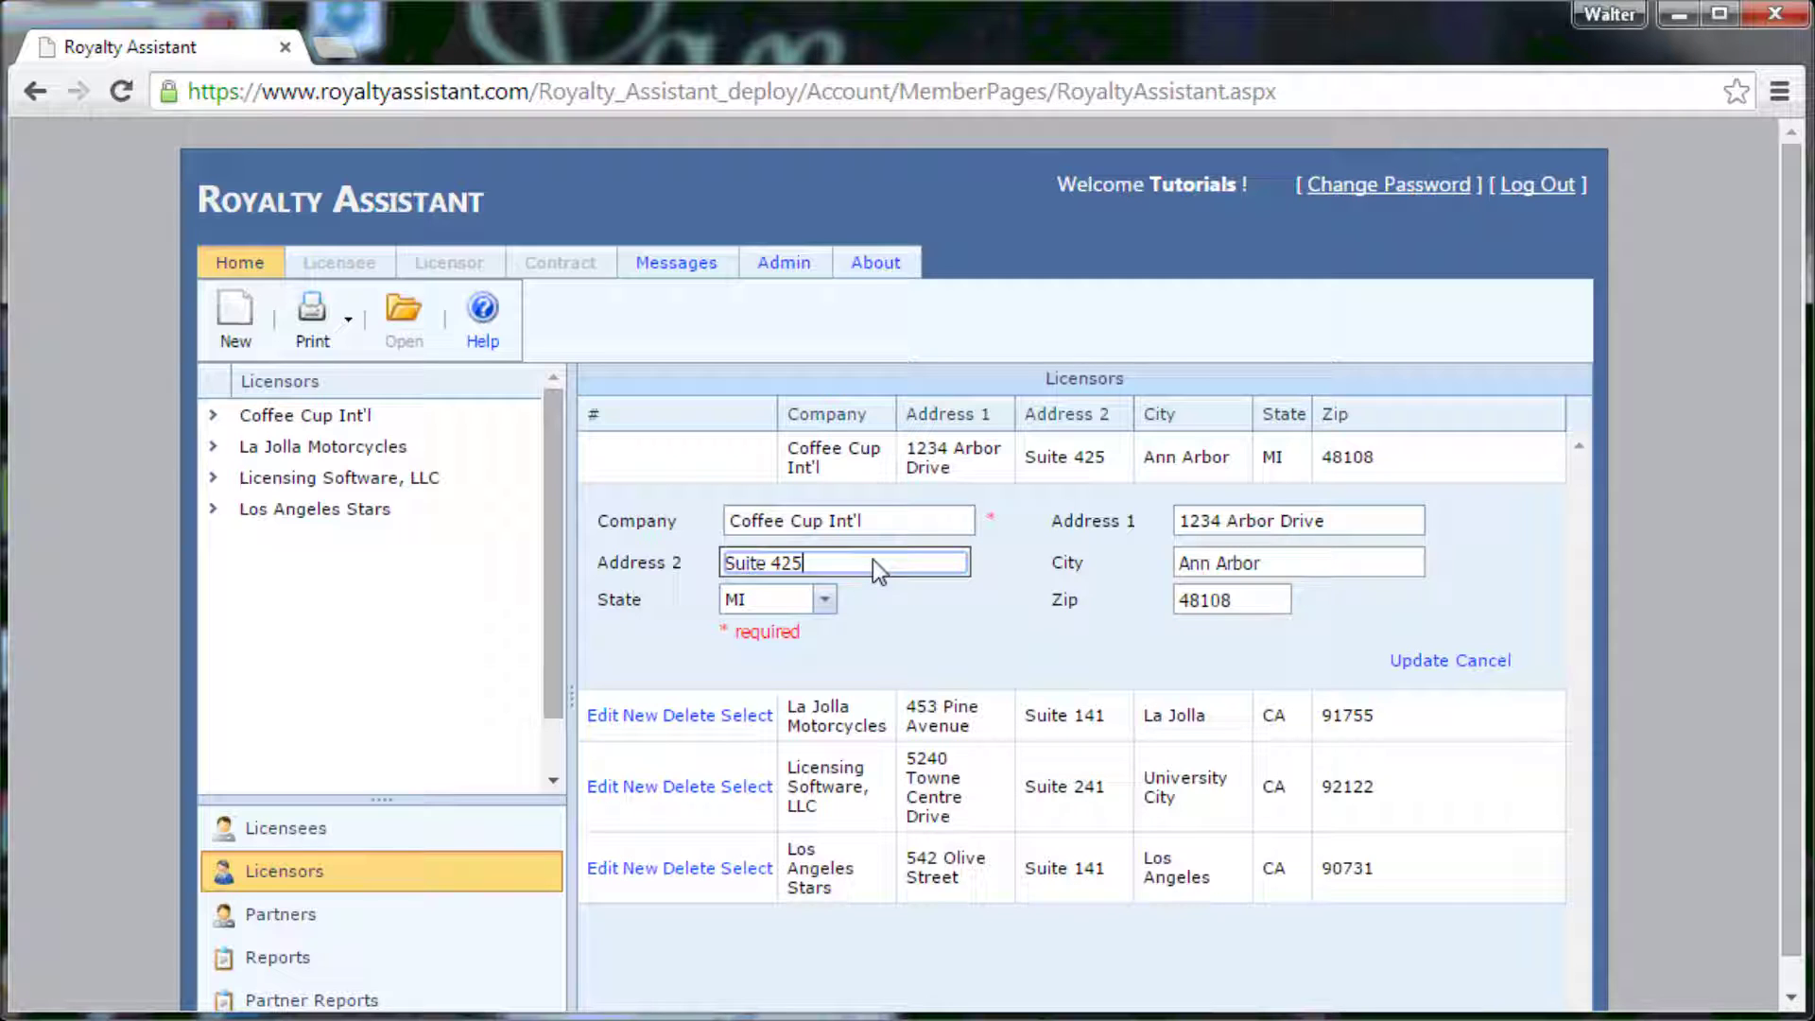
pyautogui.write('0')
pyautogui.click(1407, 662)
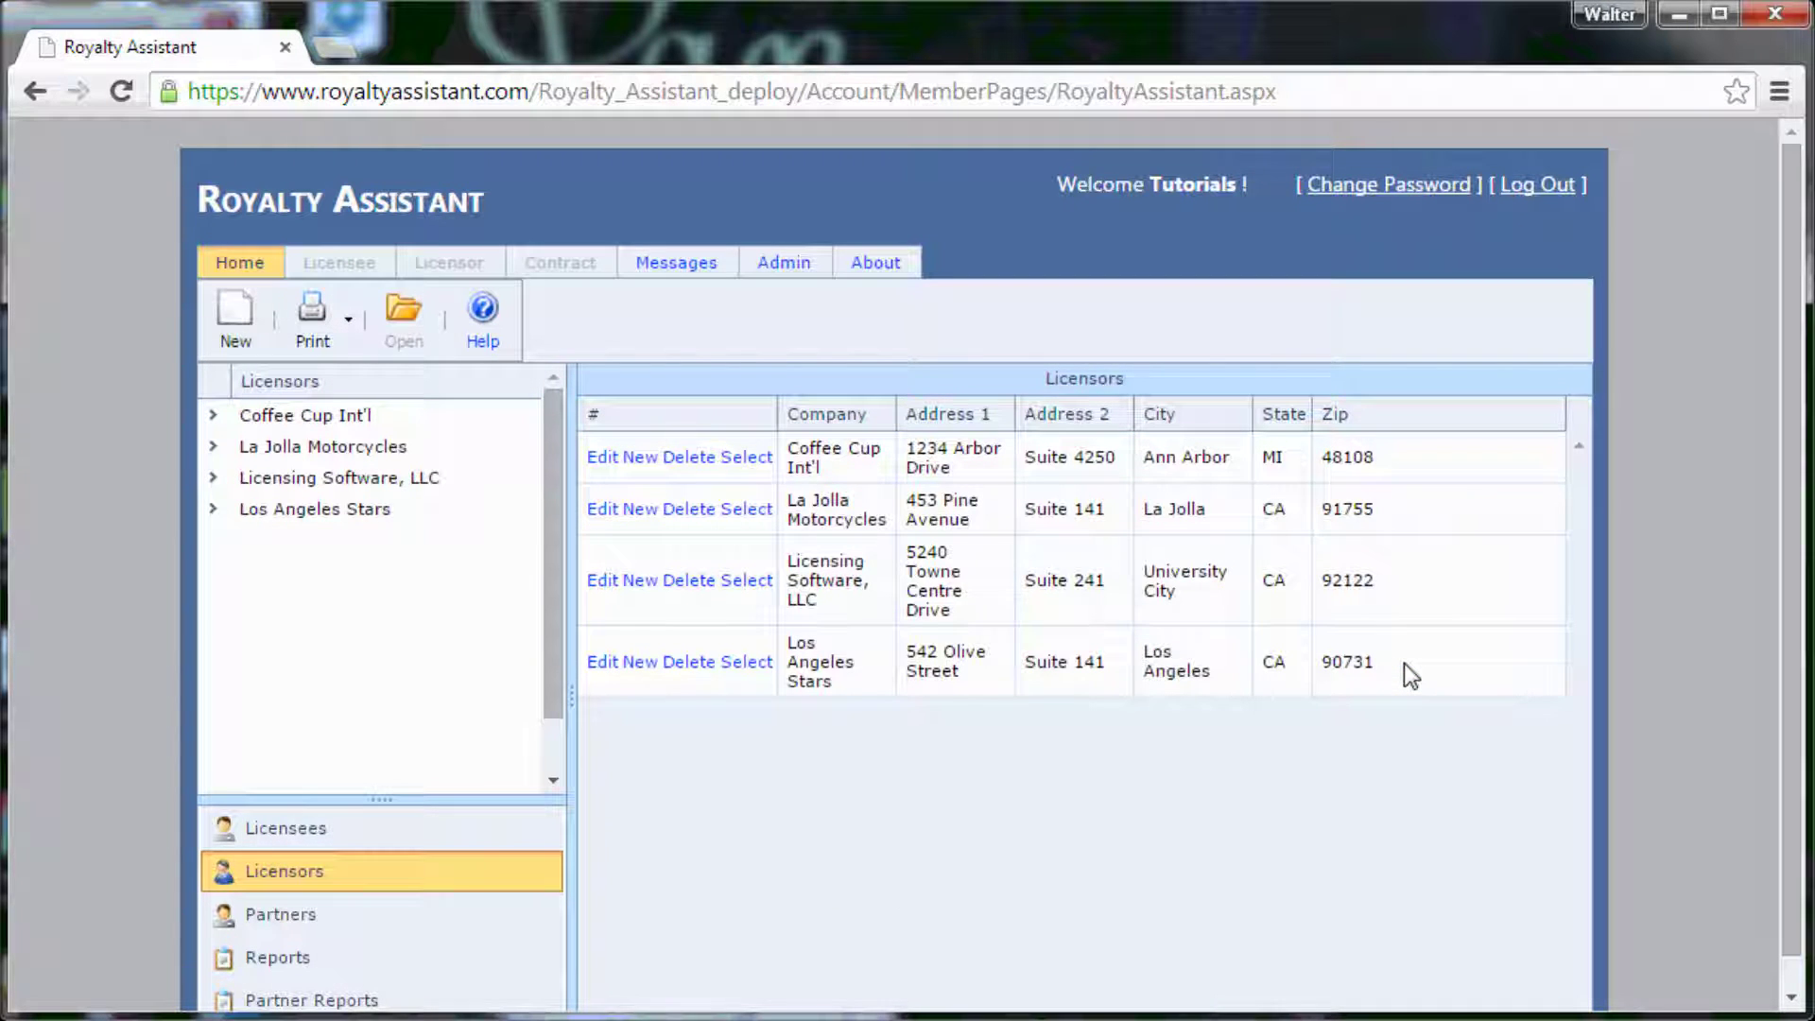
# Open the Coffee Cup Int'l licensor record, replace the suite number in its second address line, and save it.
pyautogui.click(757, 463)
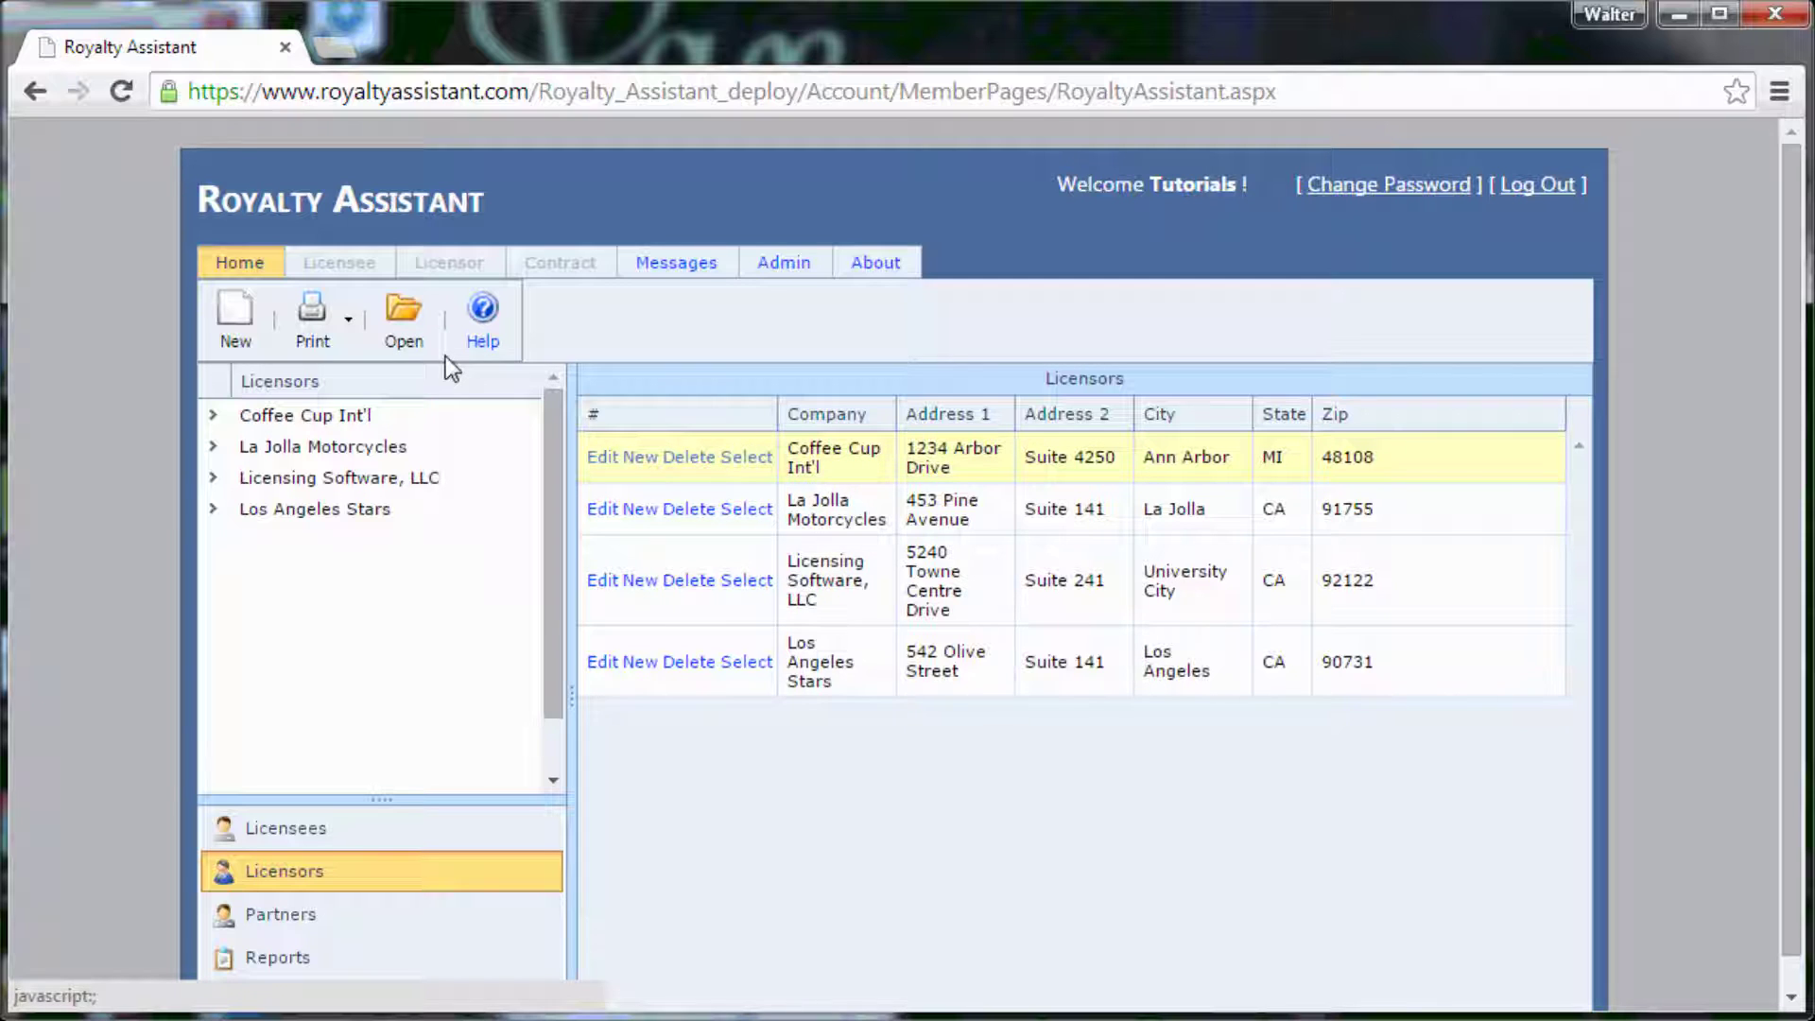
pyautogui.click(412, 324)
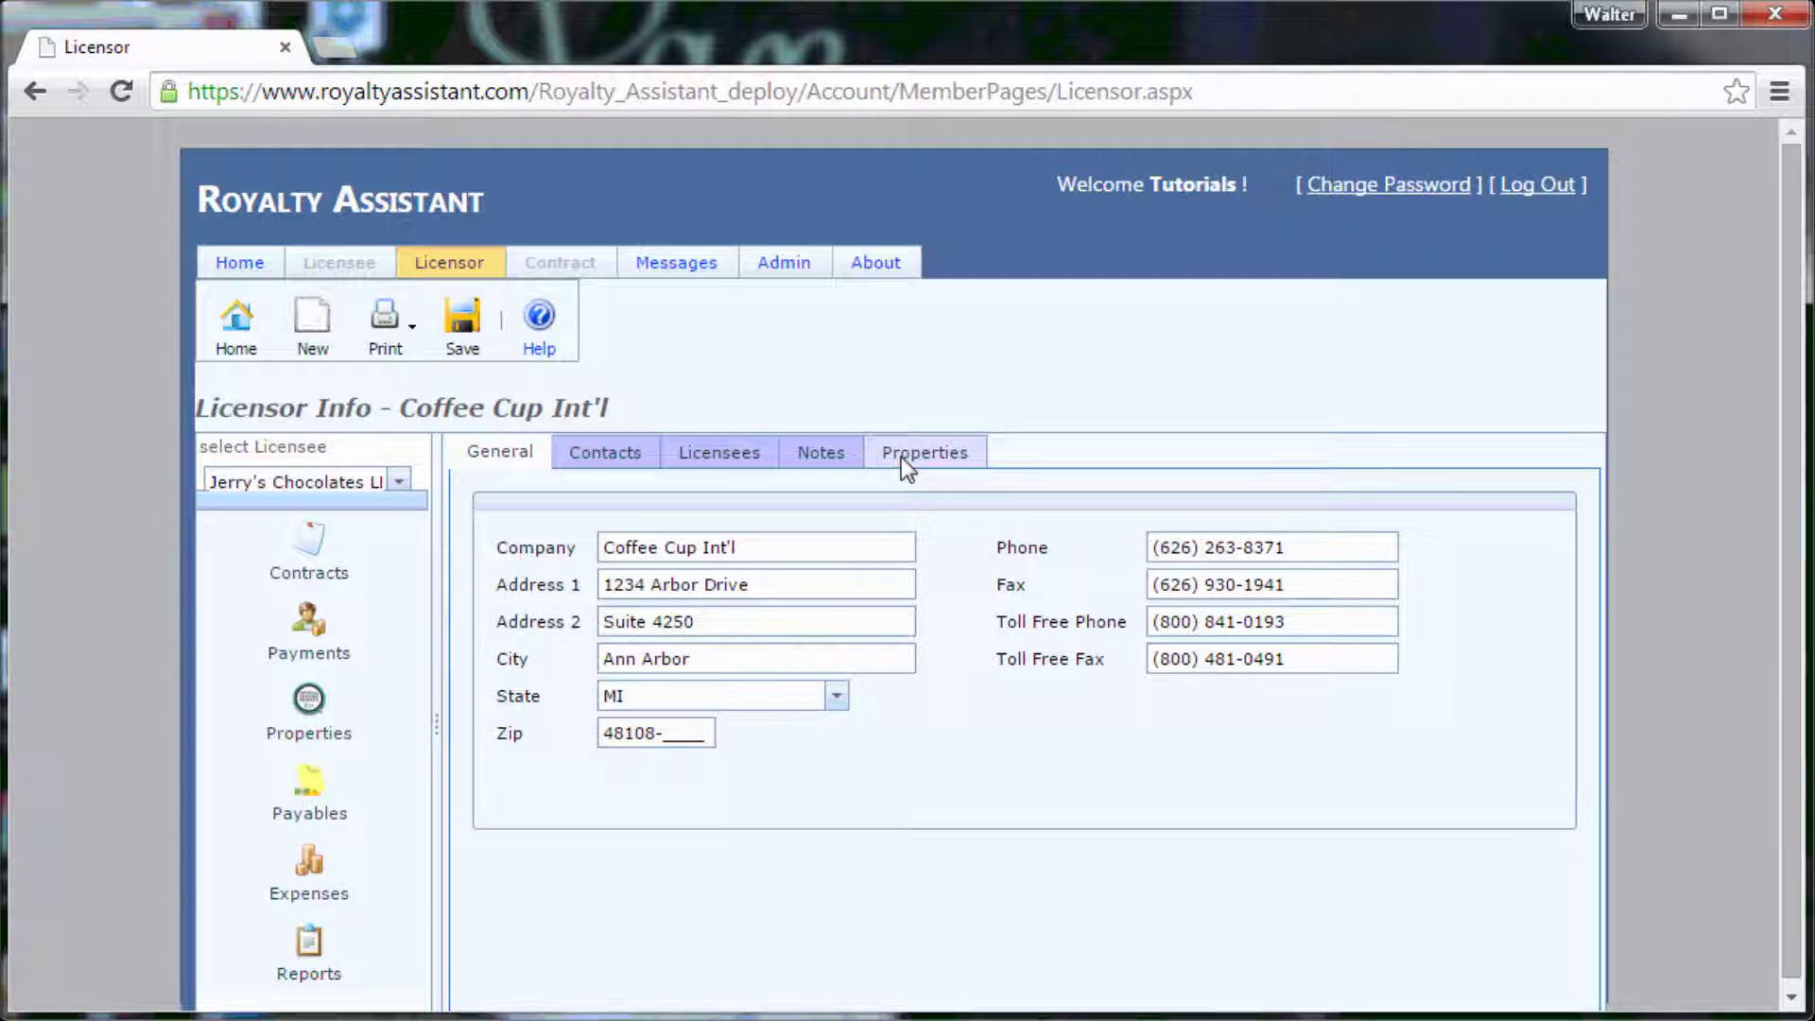
pyautogui.click(759, 626)
pyautogui.press('BackSpace')
pyautogui.press('BackSpace')
pyautogui.press('BackSpace')
pyautogui.write('234')
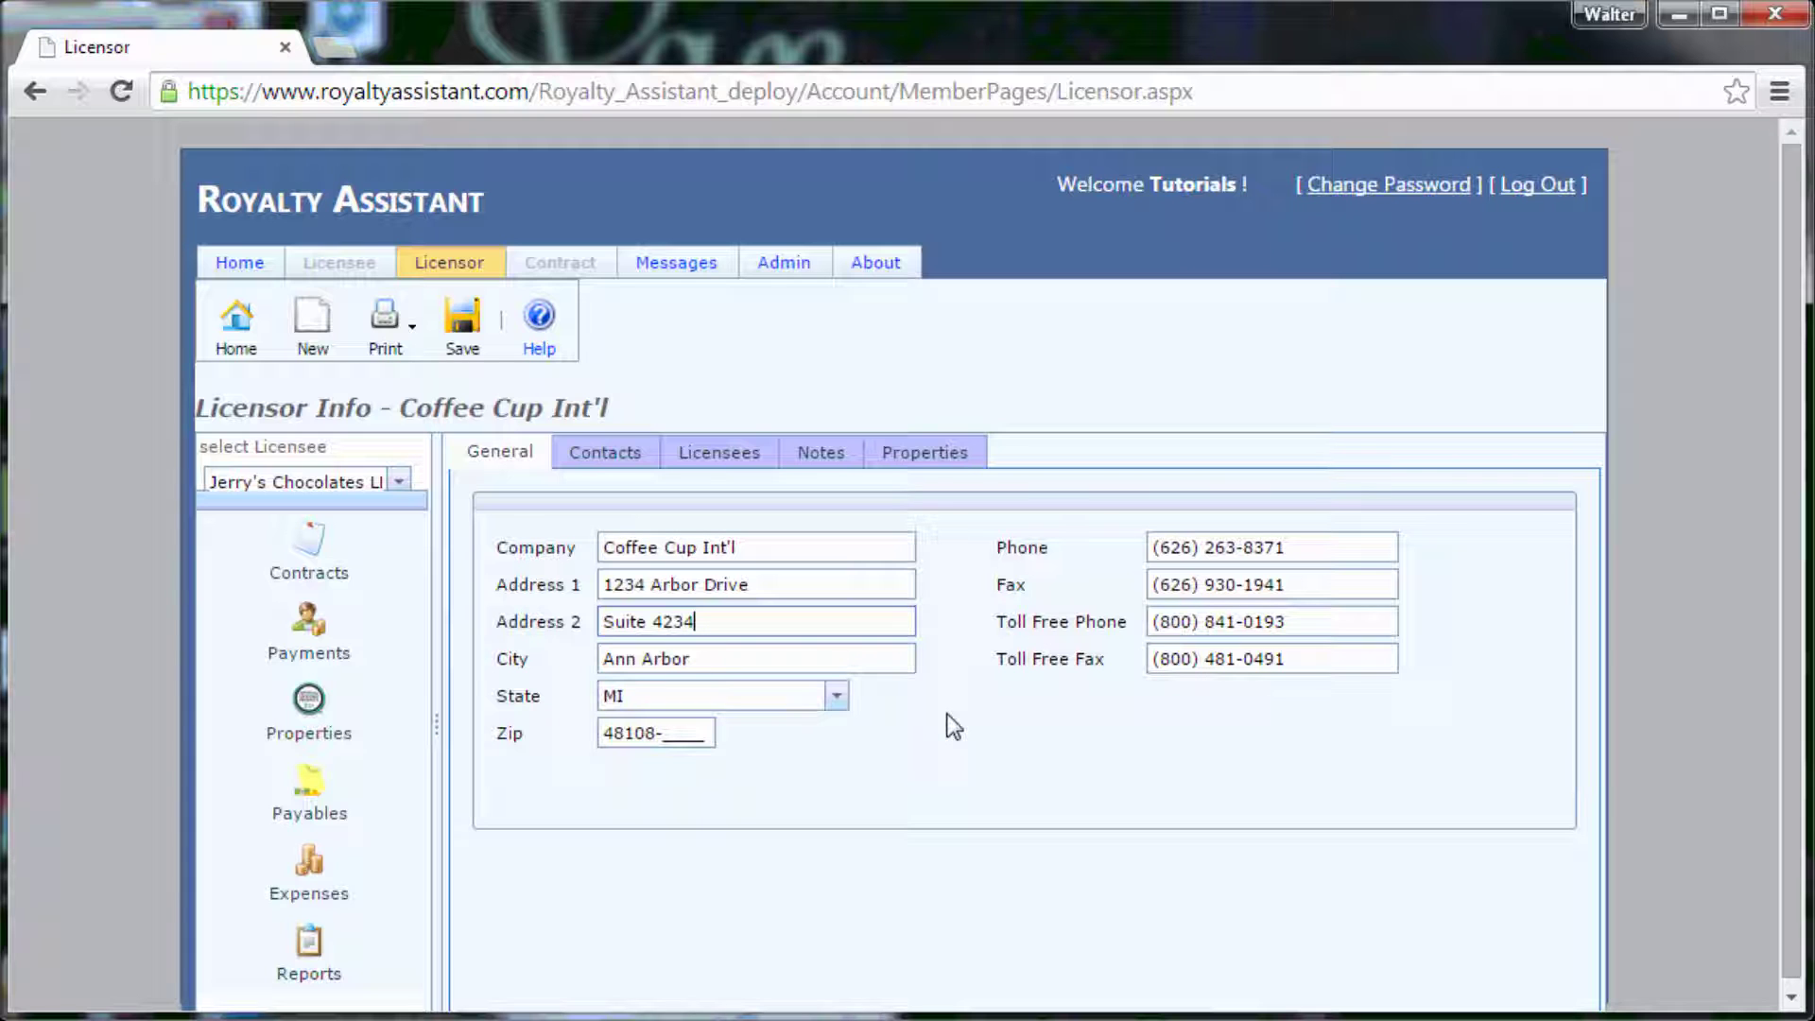
pyautogui.click(484, 345)
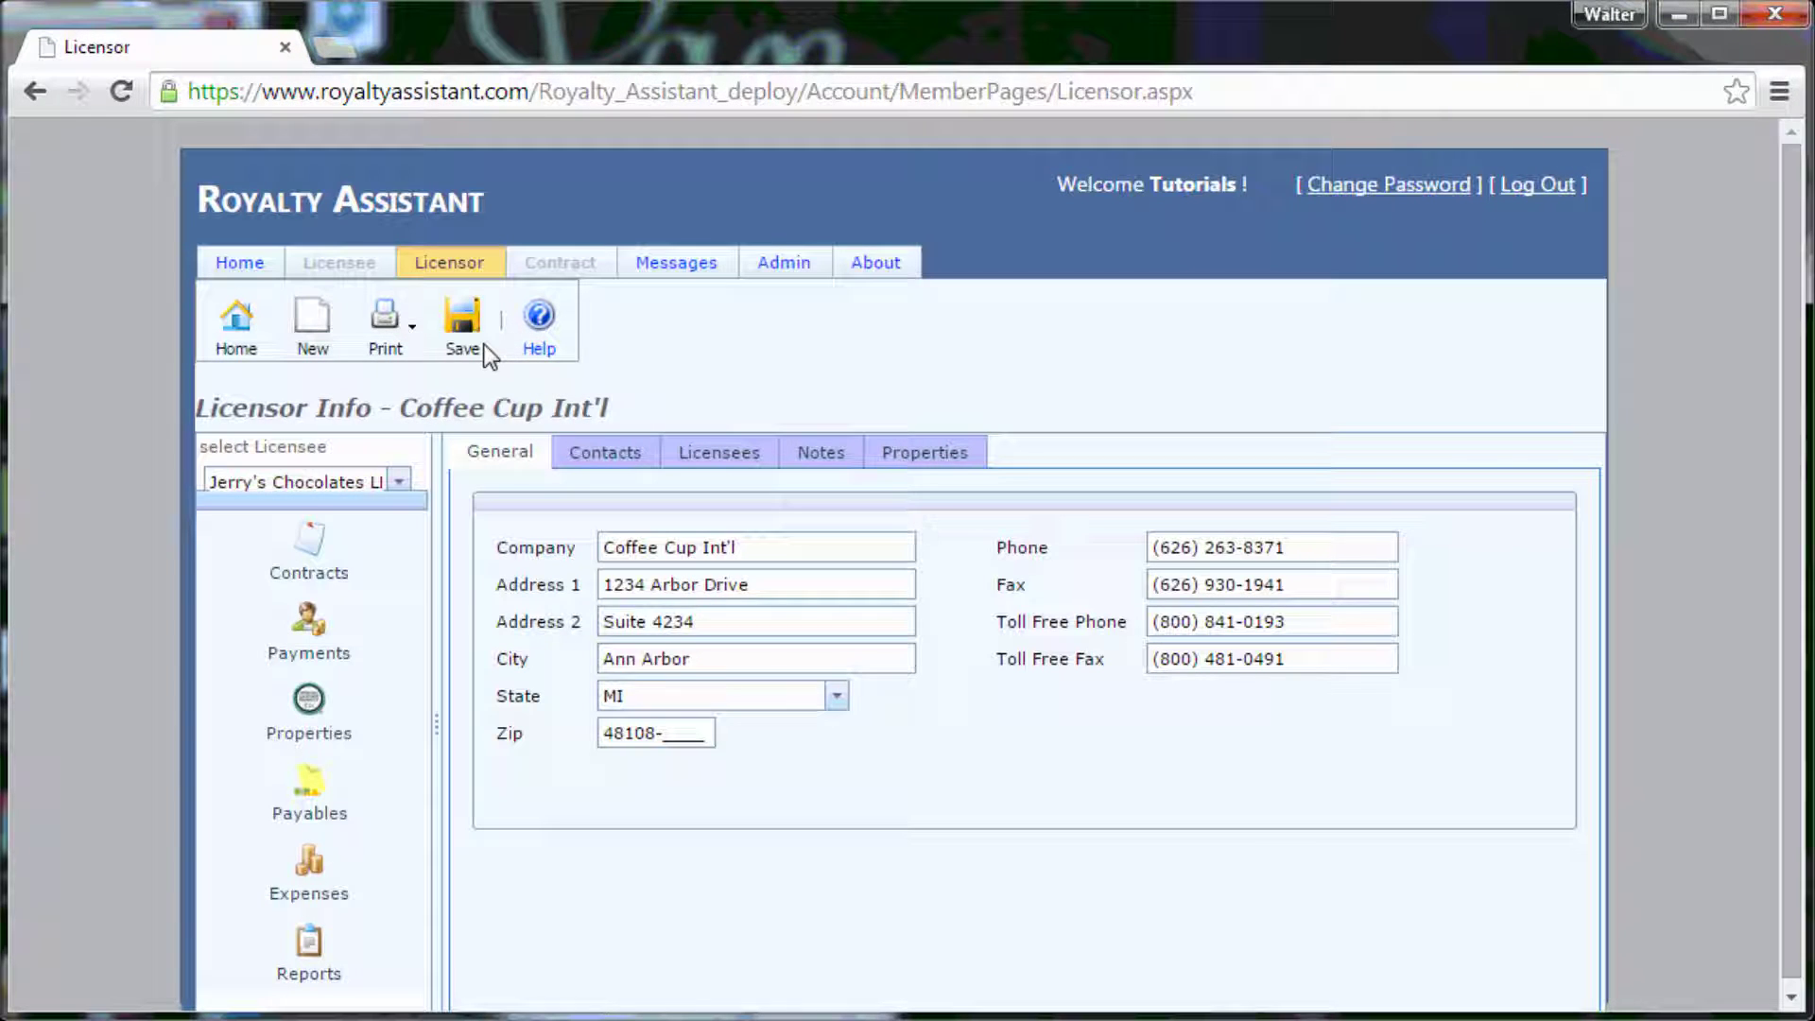
# Set the middle initial of the licensor's Vice President of Marketing contact to Y.
pyautogui.click(586, 458)
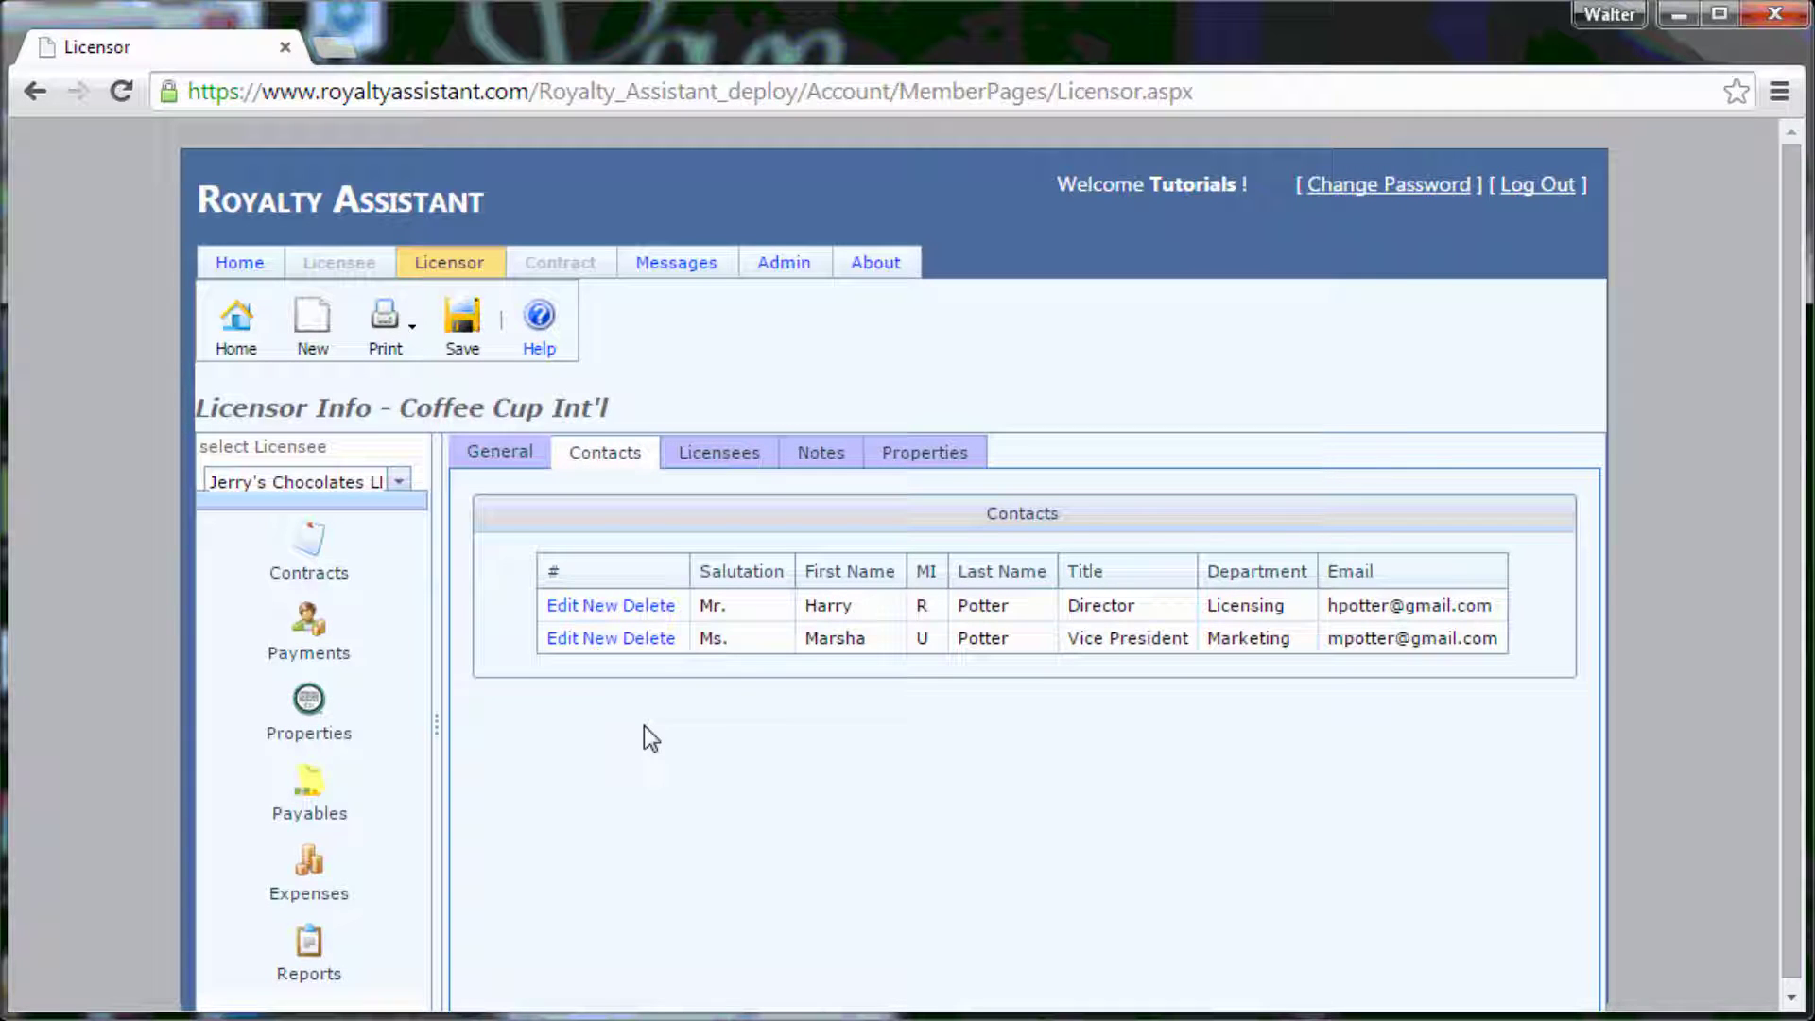
pyautogui.click(565, 643)
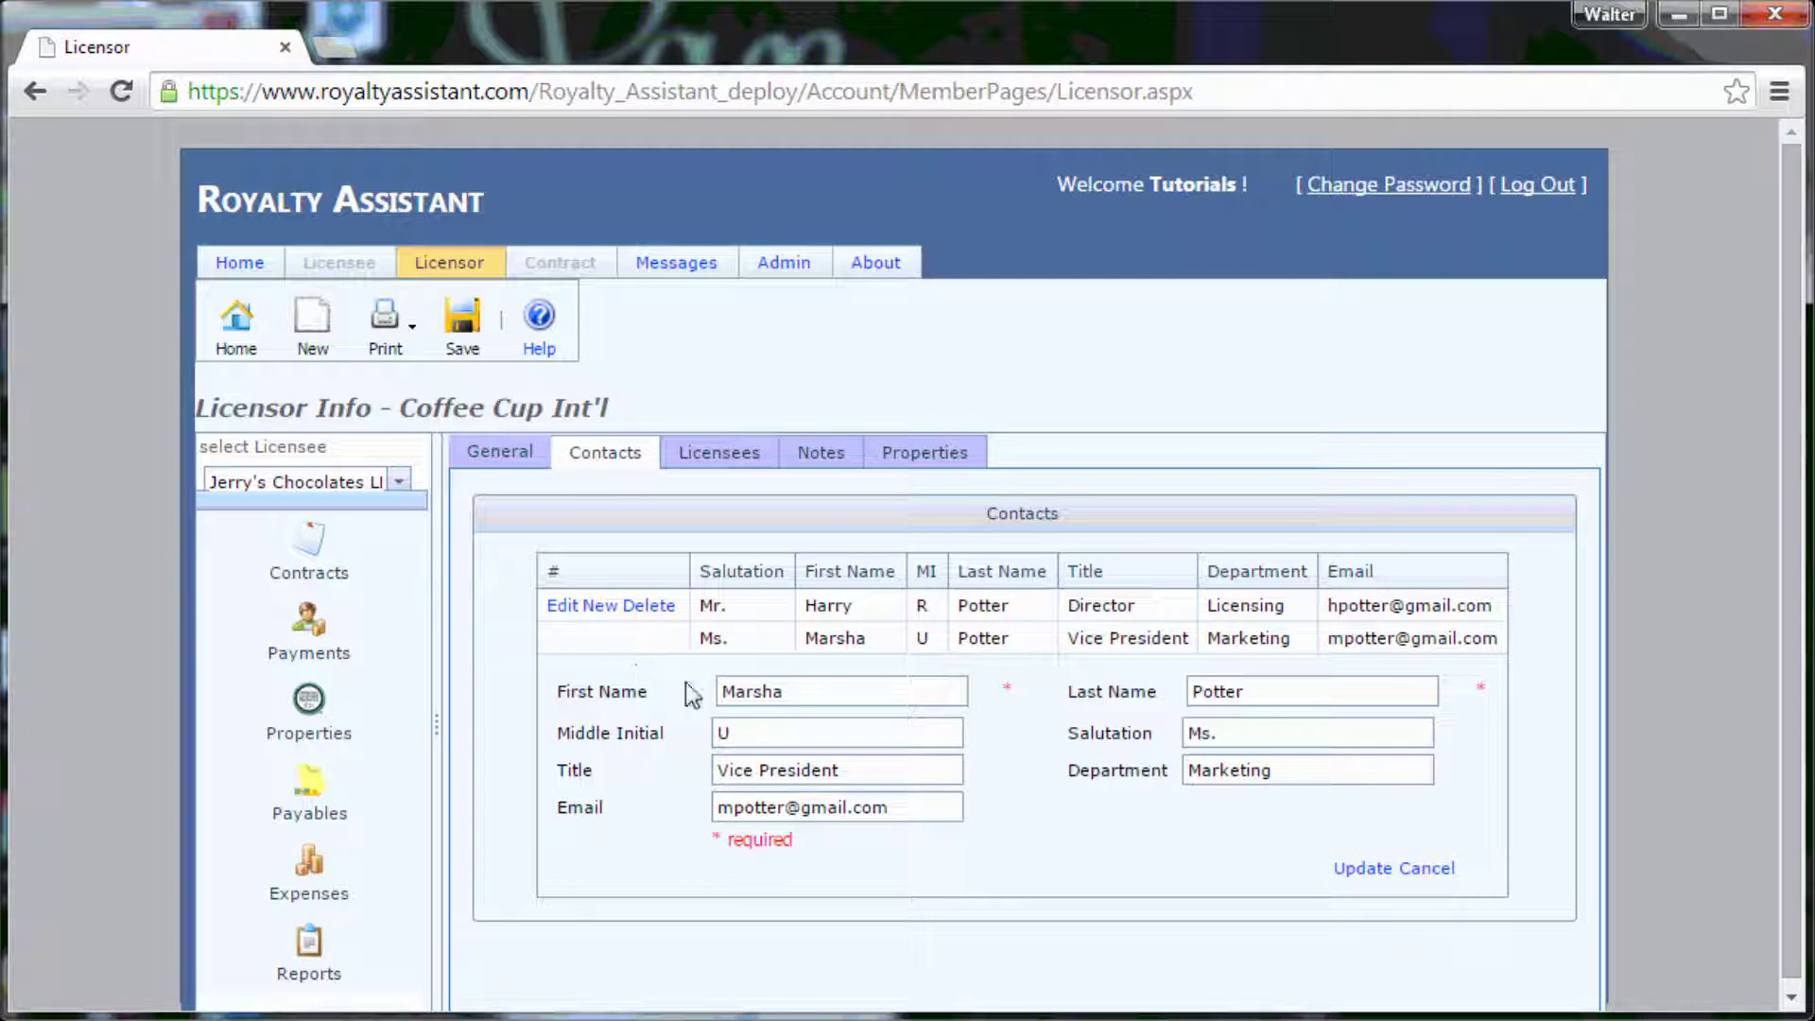
pyautogui.click(753, 738)
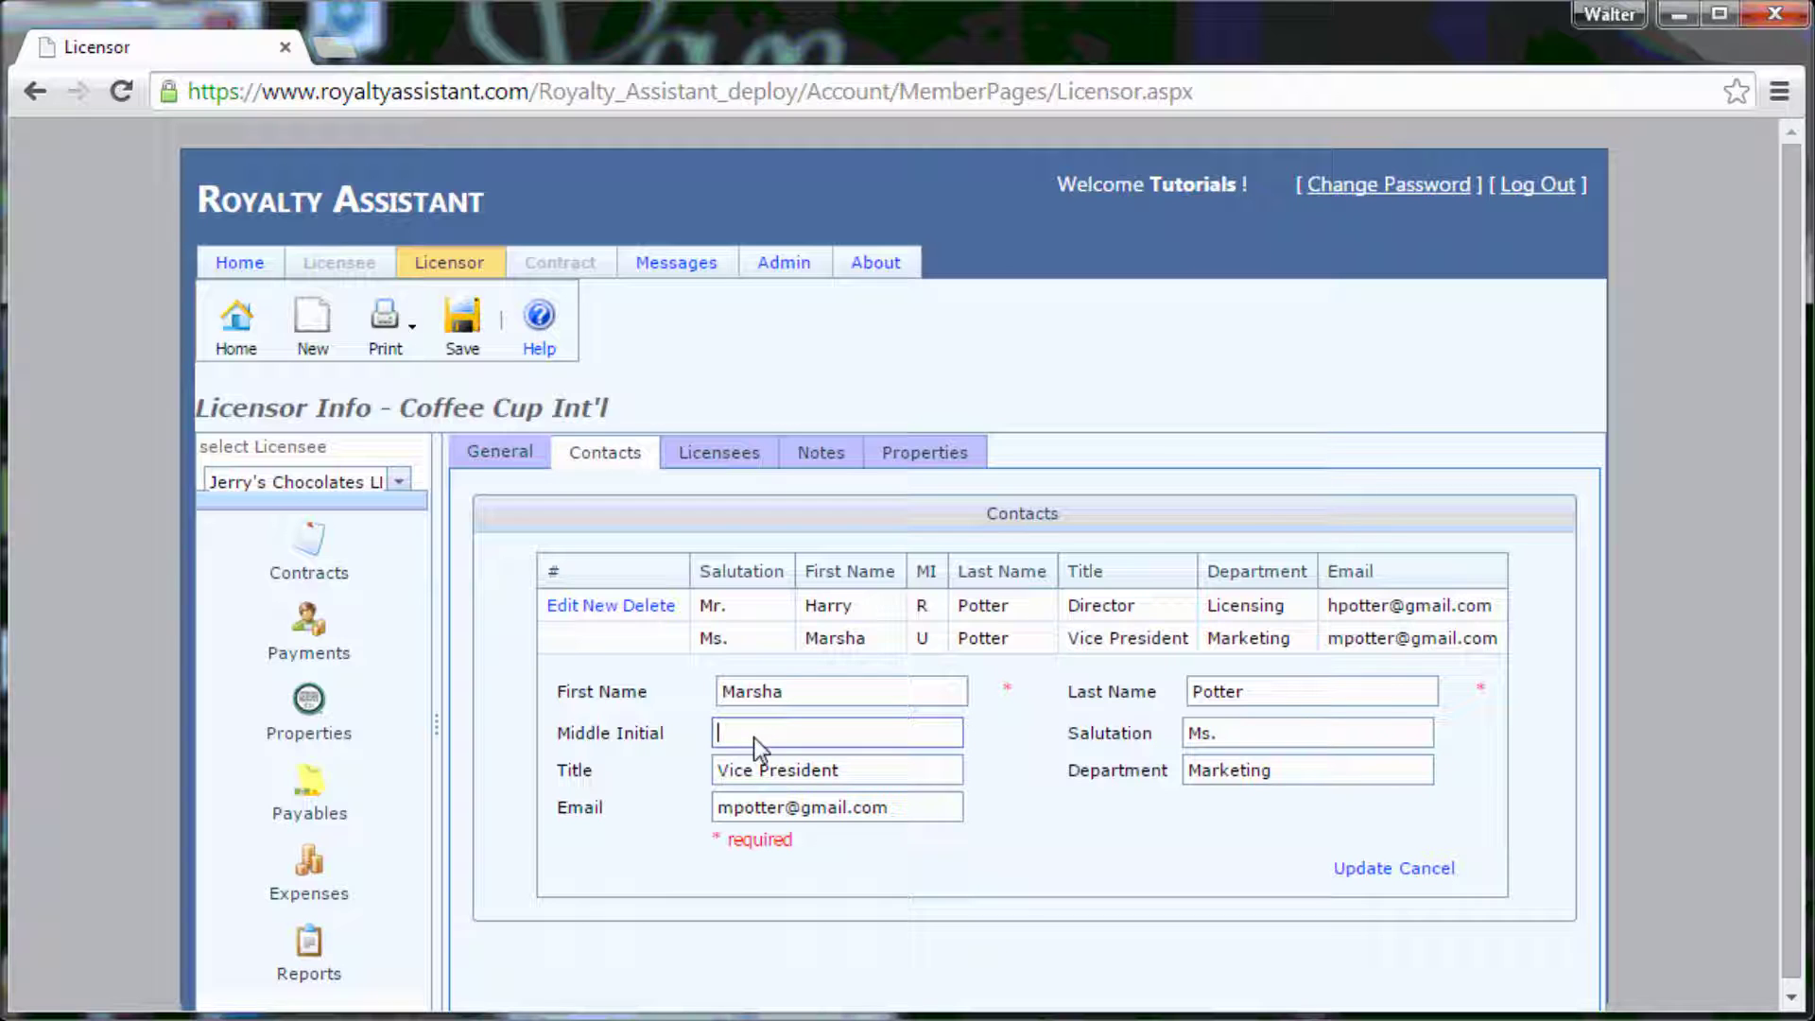
pyautogui.write('Y')
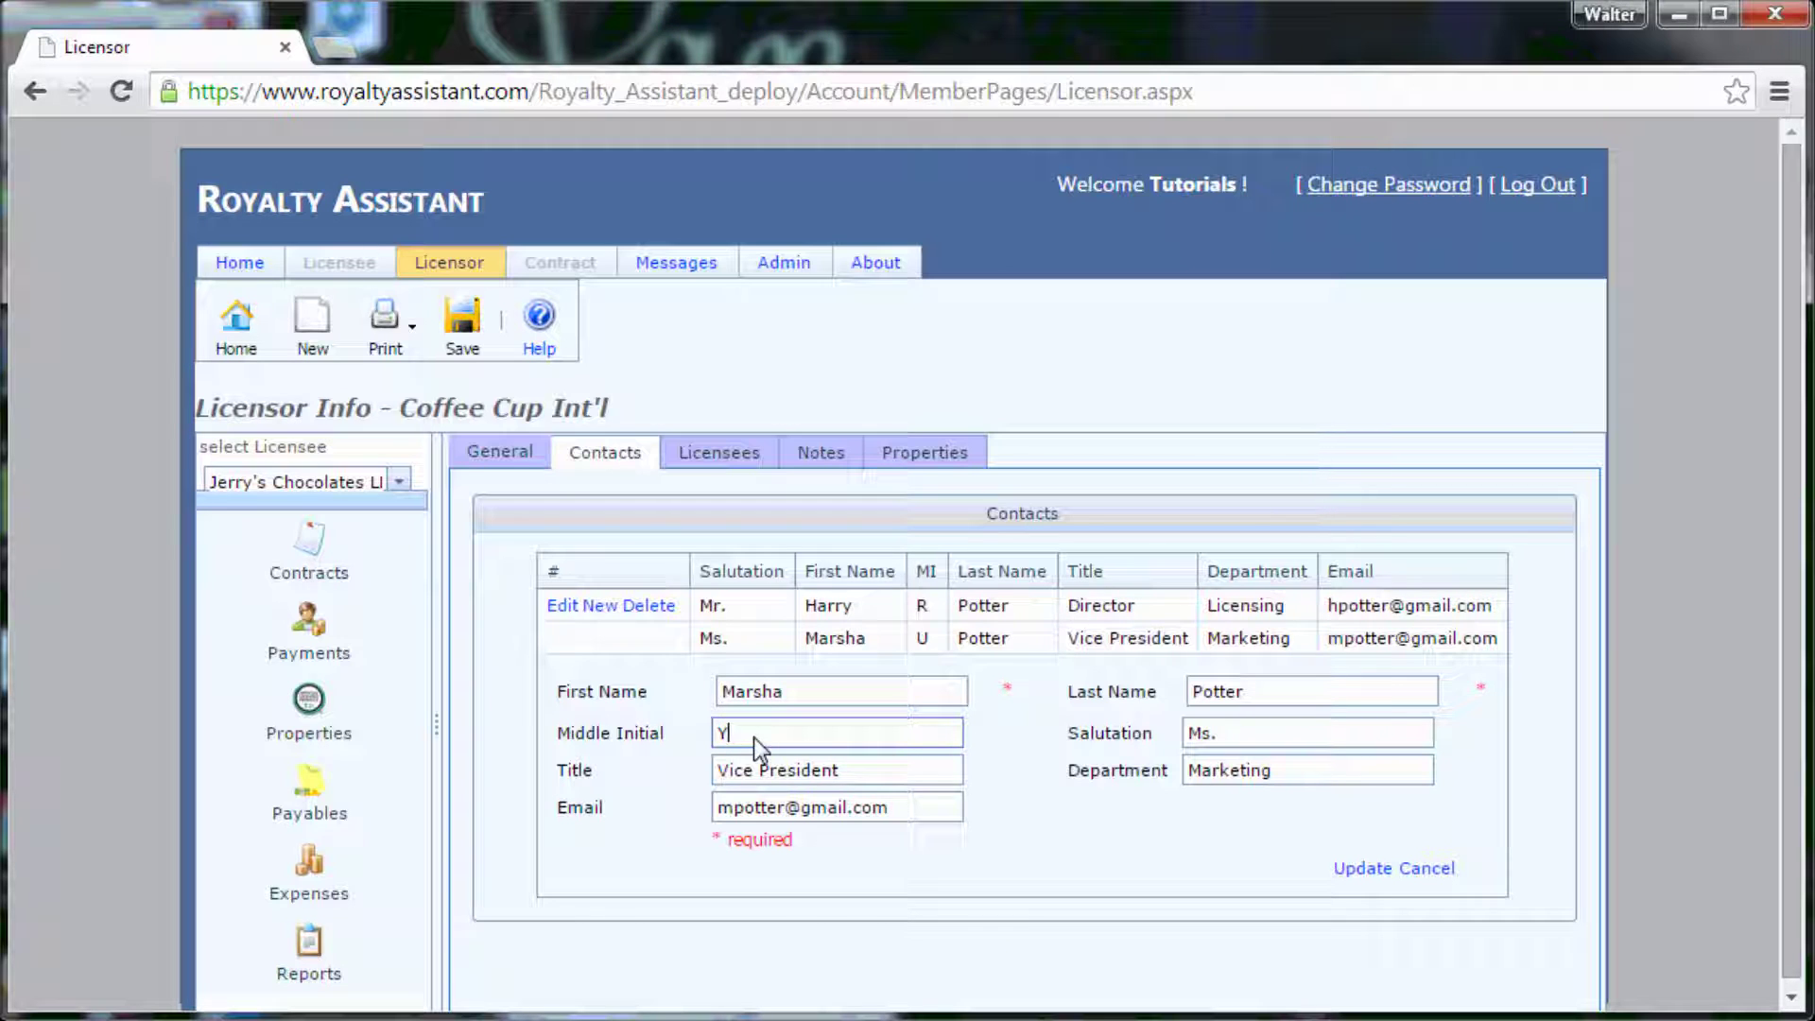
pyautogui.click(1361, 868)
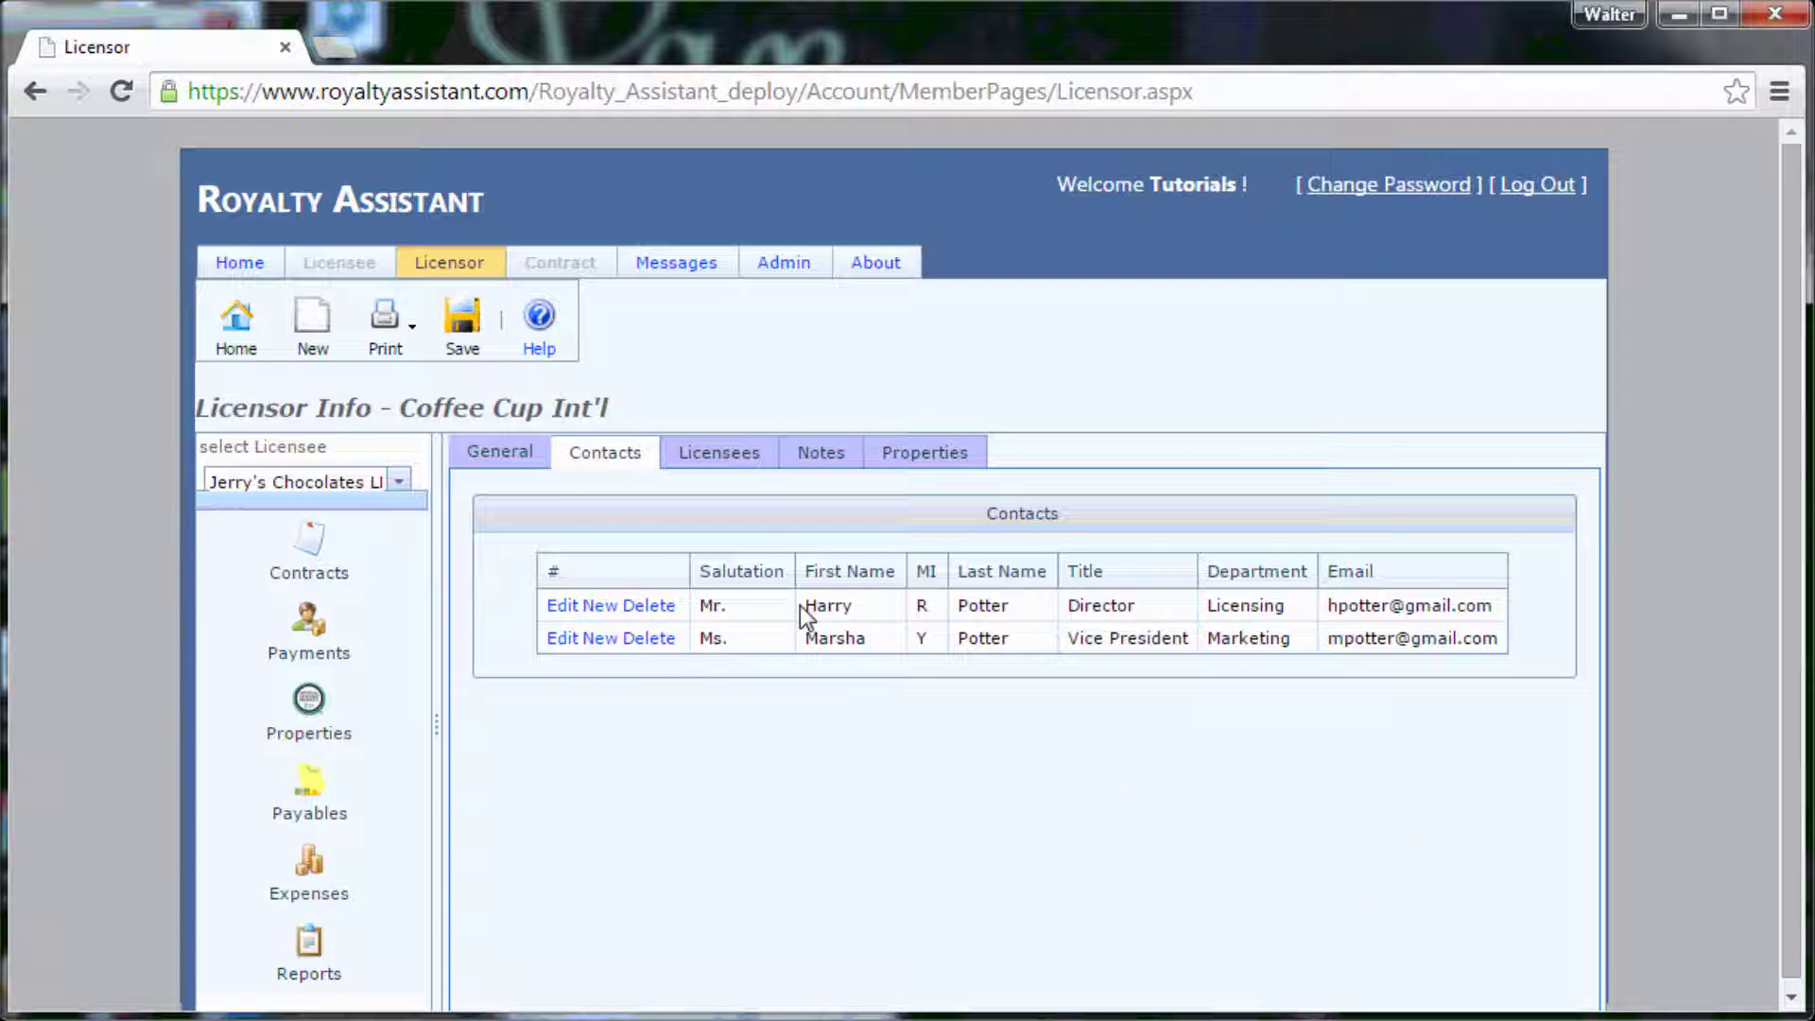
# Assign San Diego Ice Cream as a licensee of Coffee Cup Int'l, then start removing the association and cancel the removal.
pyautogui.click(730, 458)
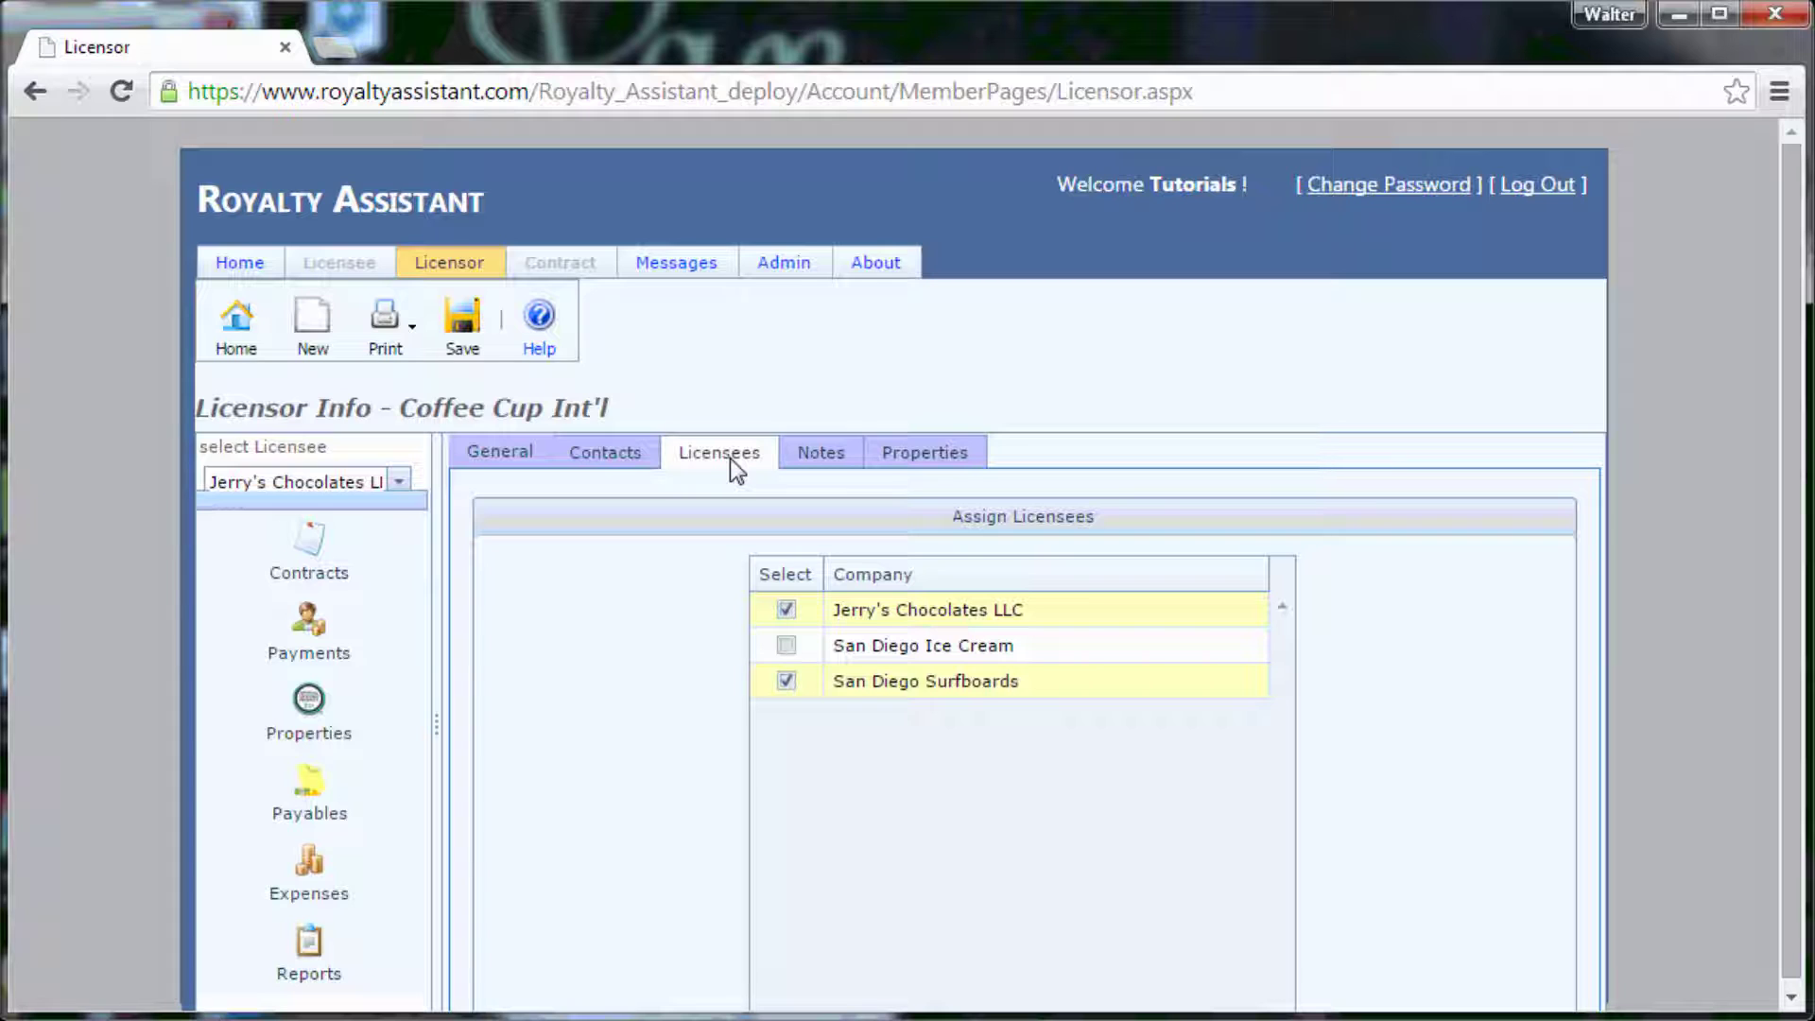
pyautogui.click(787, 647)
pyautogui.click(787, 647)
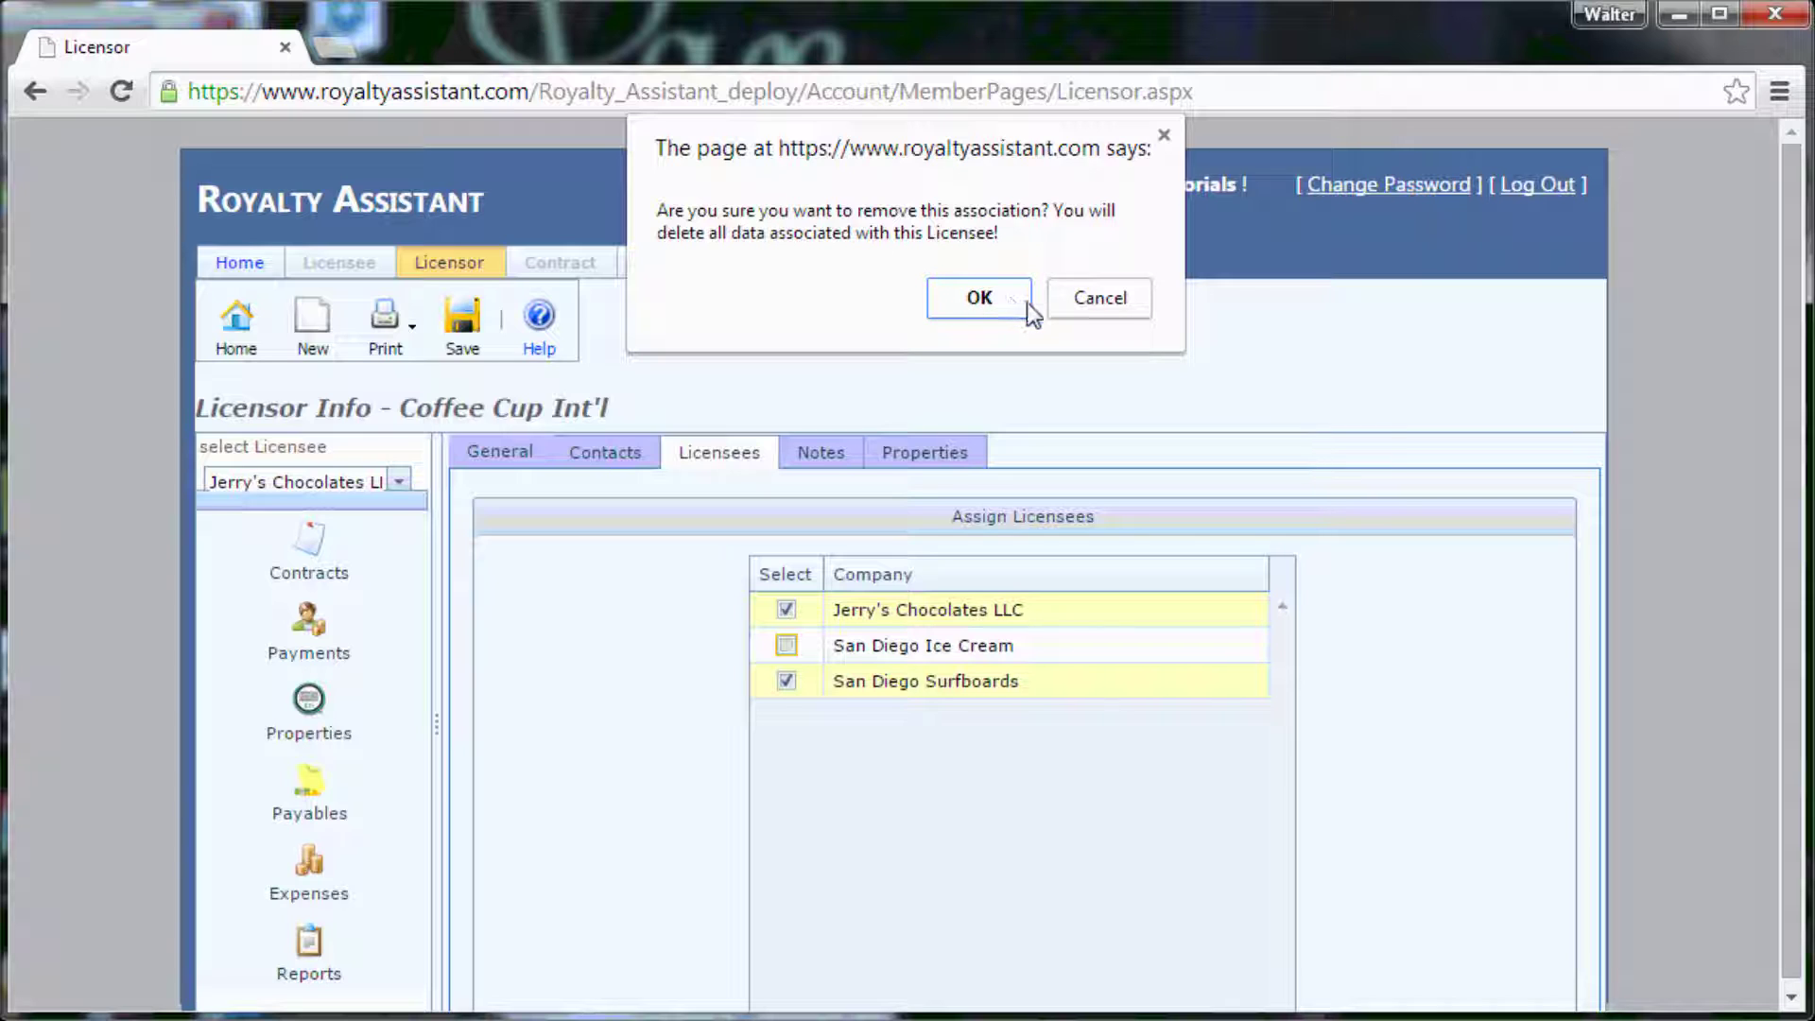
pyautogui.click(1068, 303)
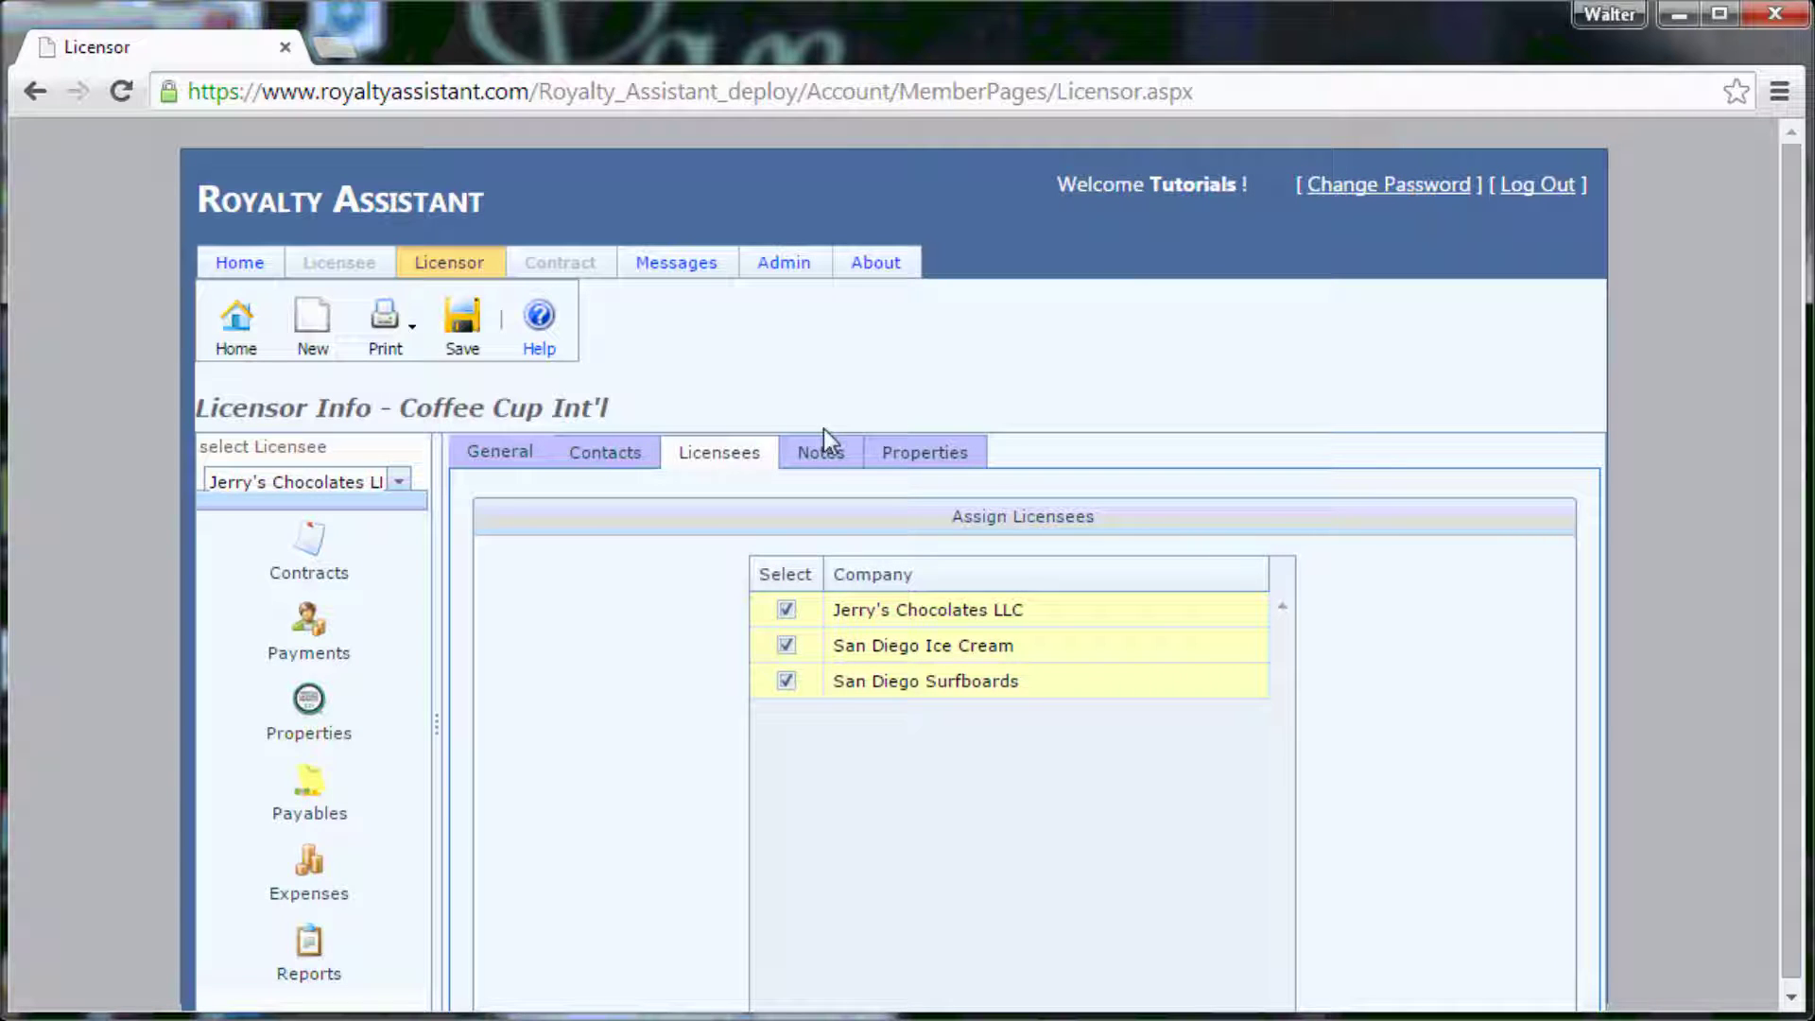
# Update the licensor's 2/11/2015 note to read "This is the second note for Coffee Cup Int'l".
pyautogui.click(823, 457)
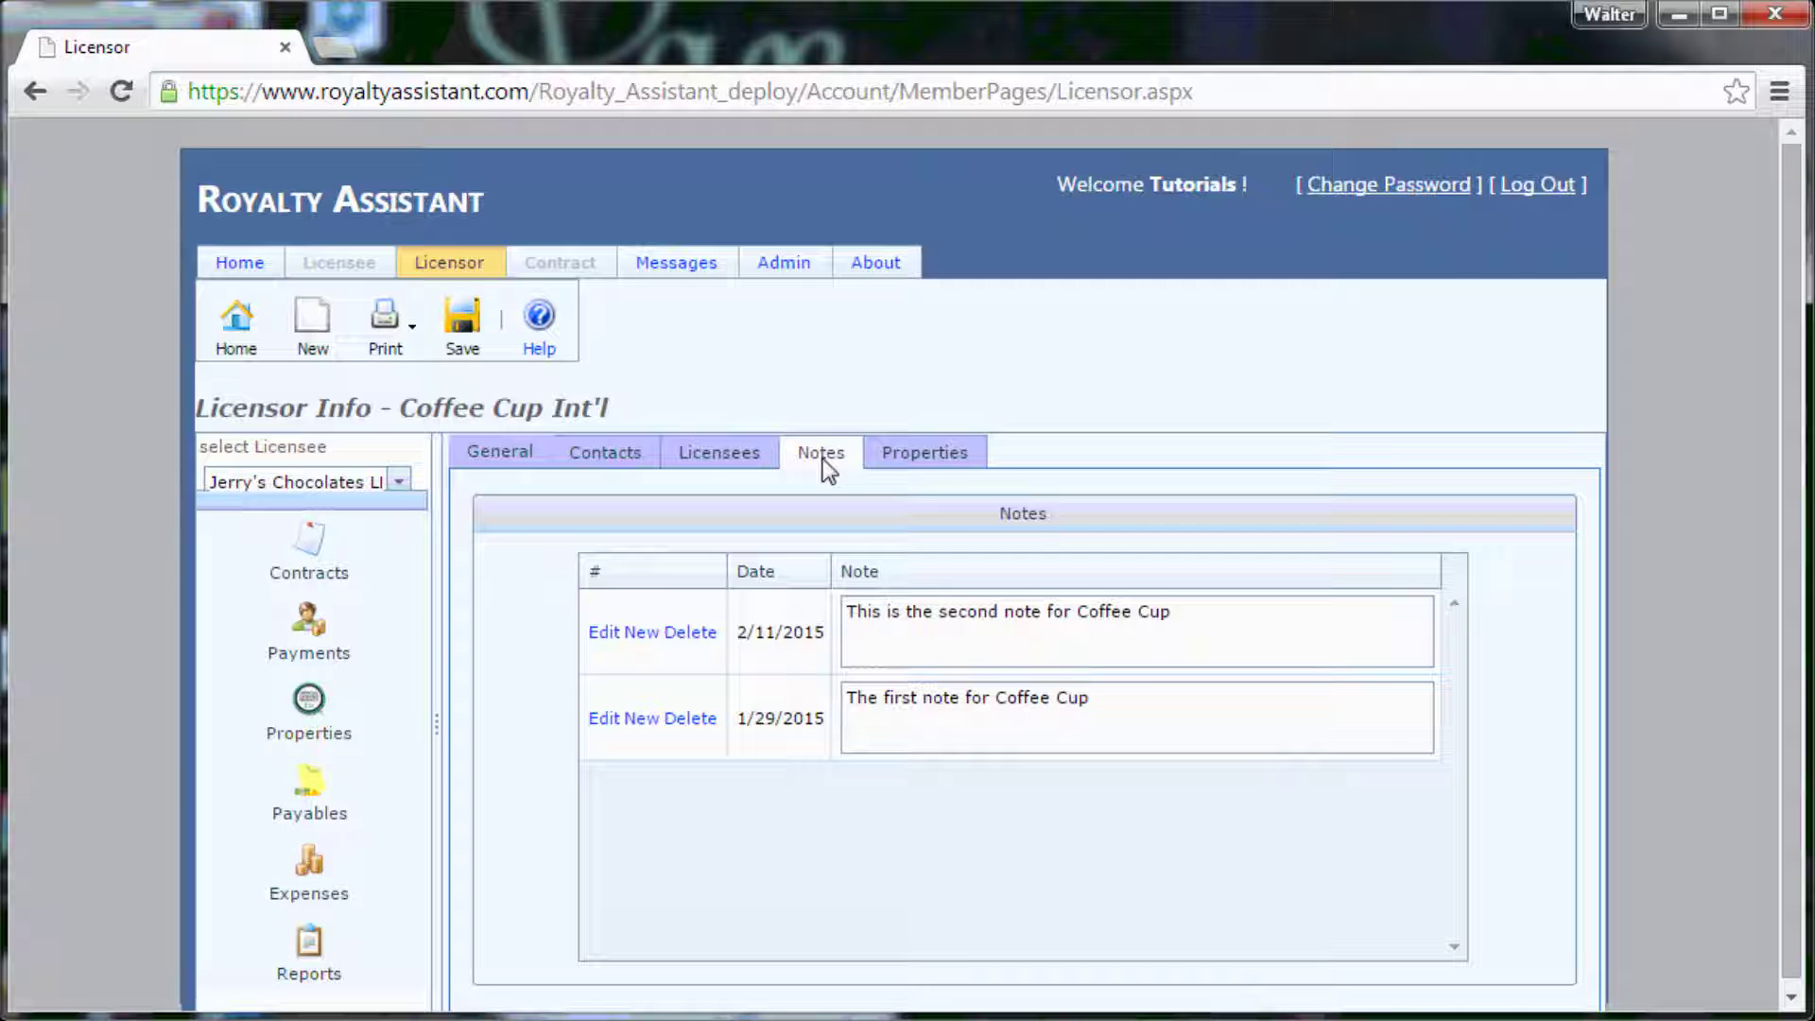
pyautogui.click(604, 632)
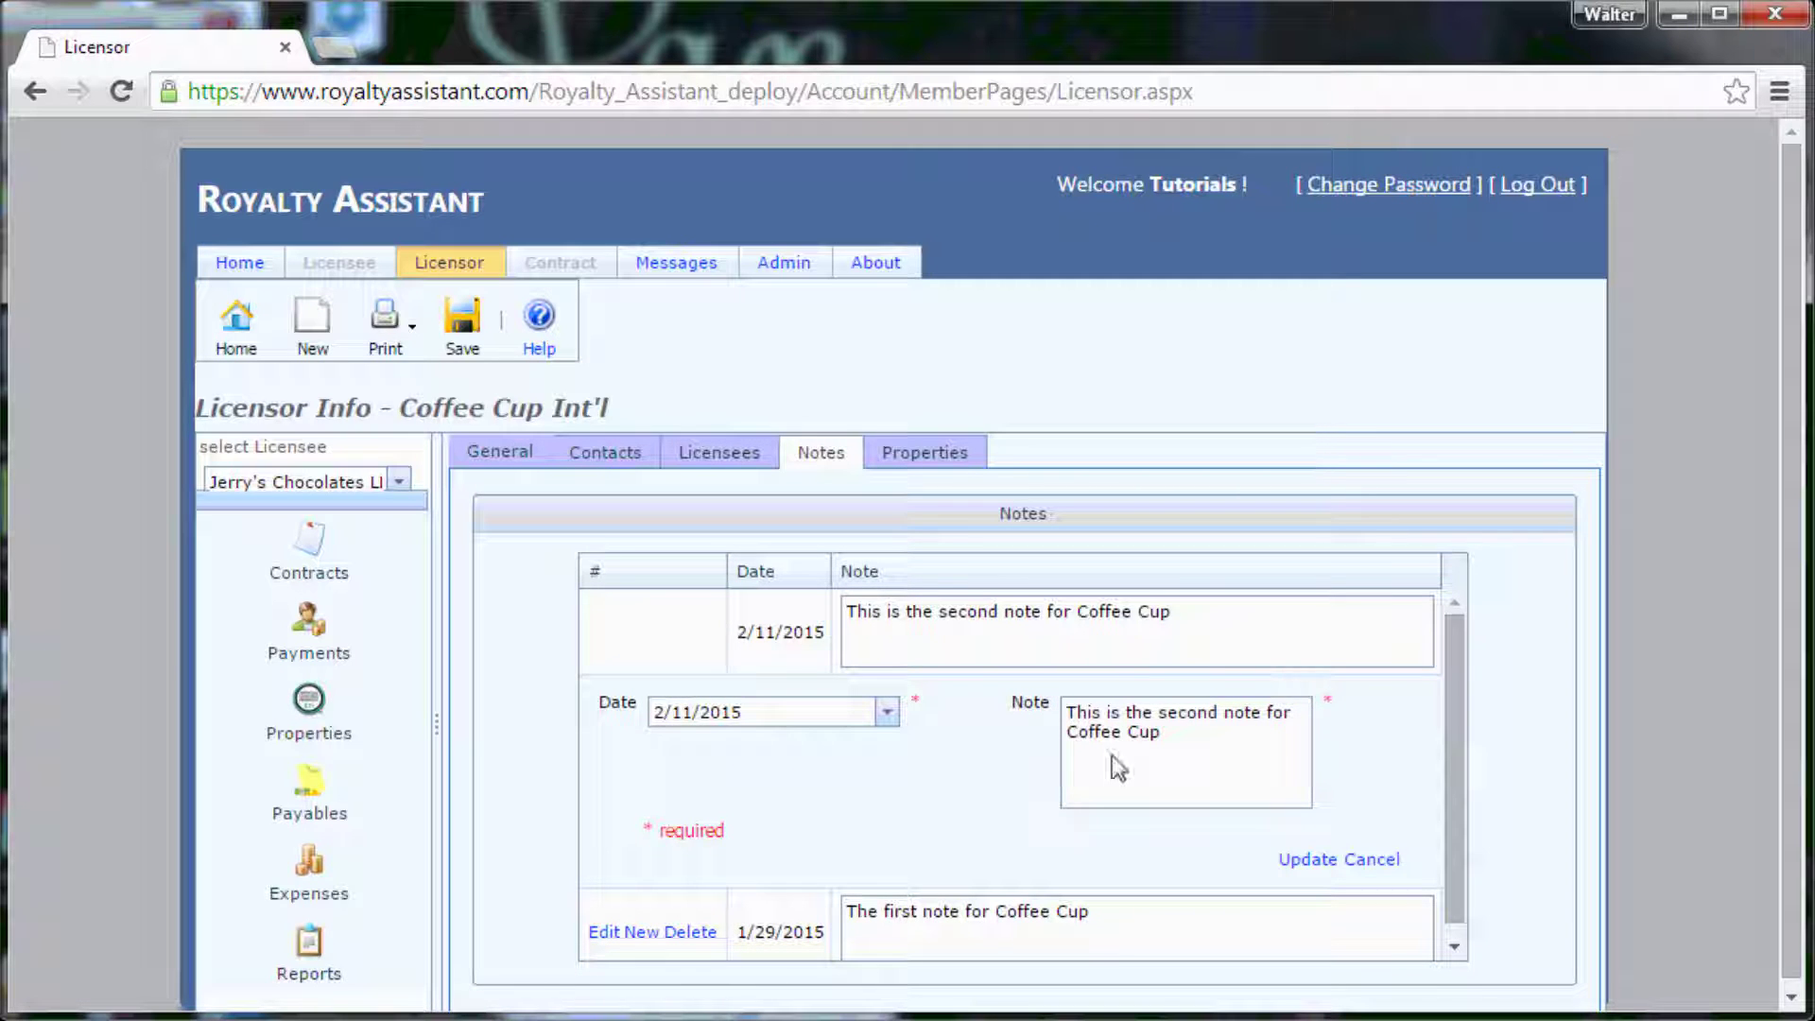
pyautogui.click(1176, 739)
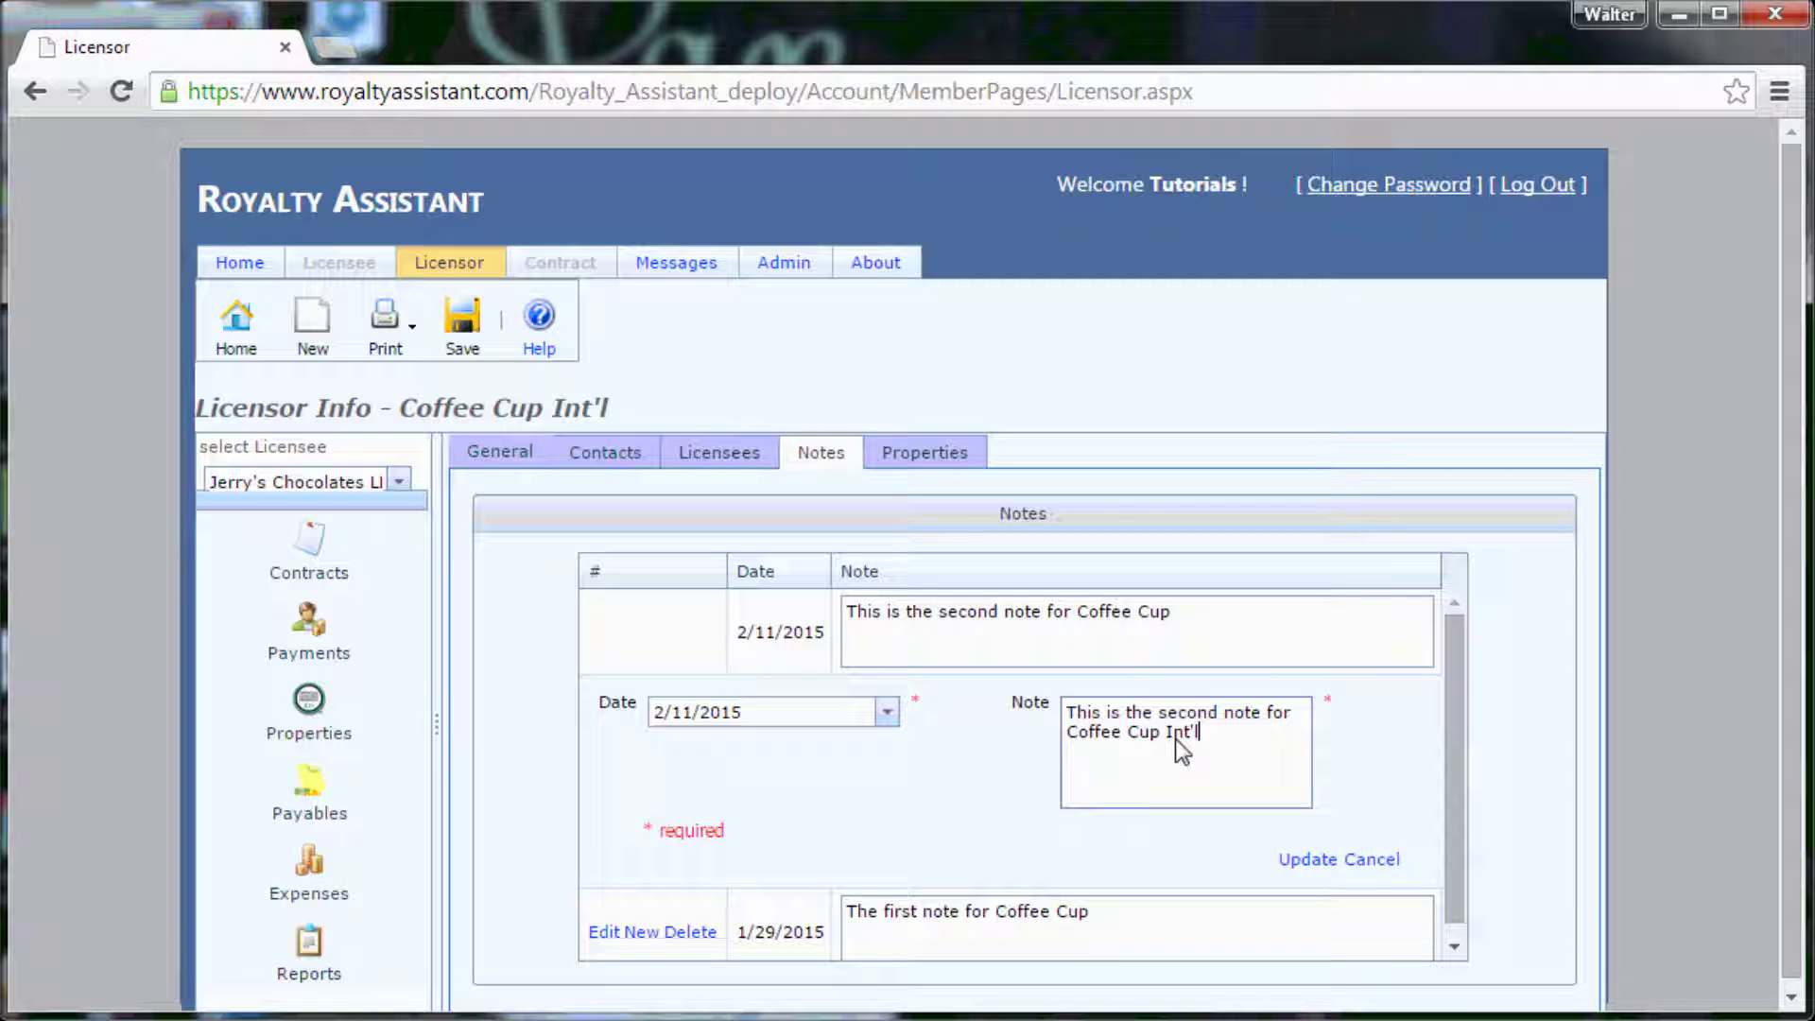
pyautogui.click(1306, 861)
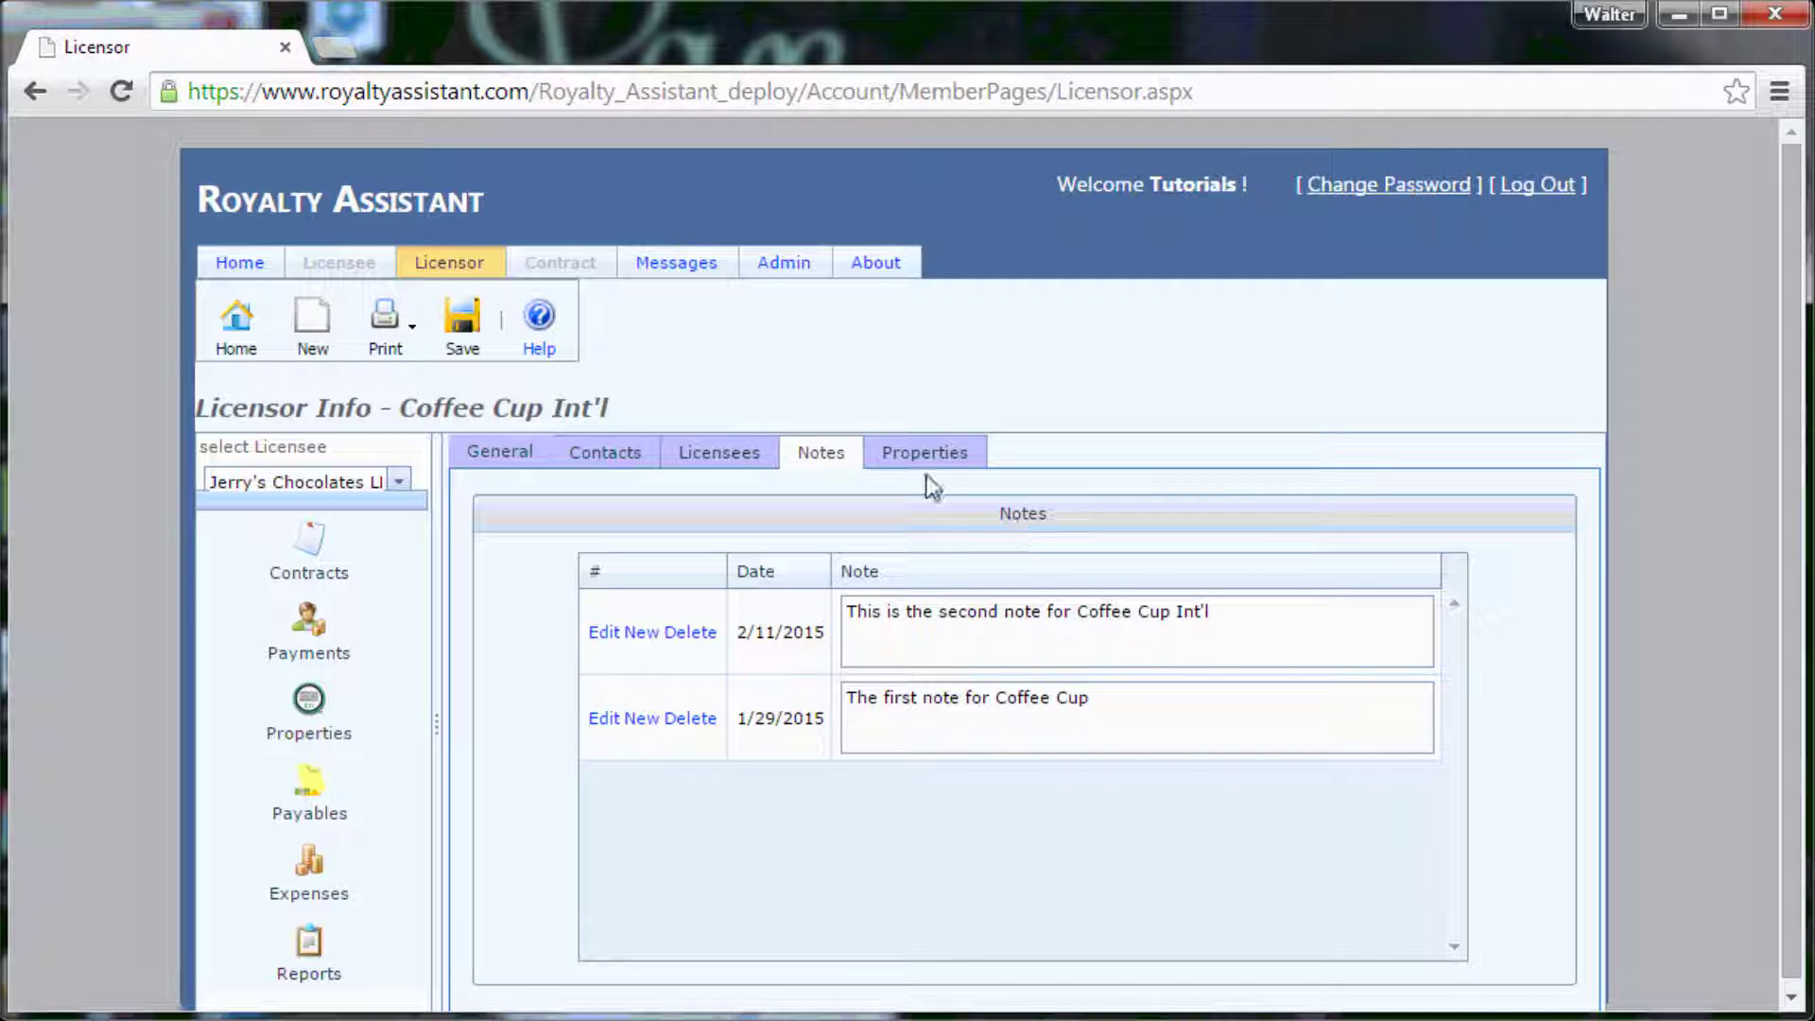
# Change the design code of the licensor's Black Java property to DF88.
pyautogui.click(918, 452)
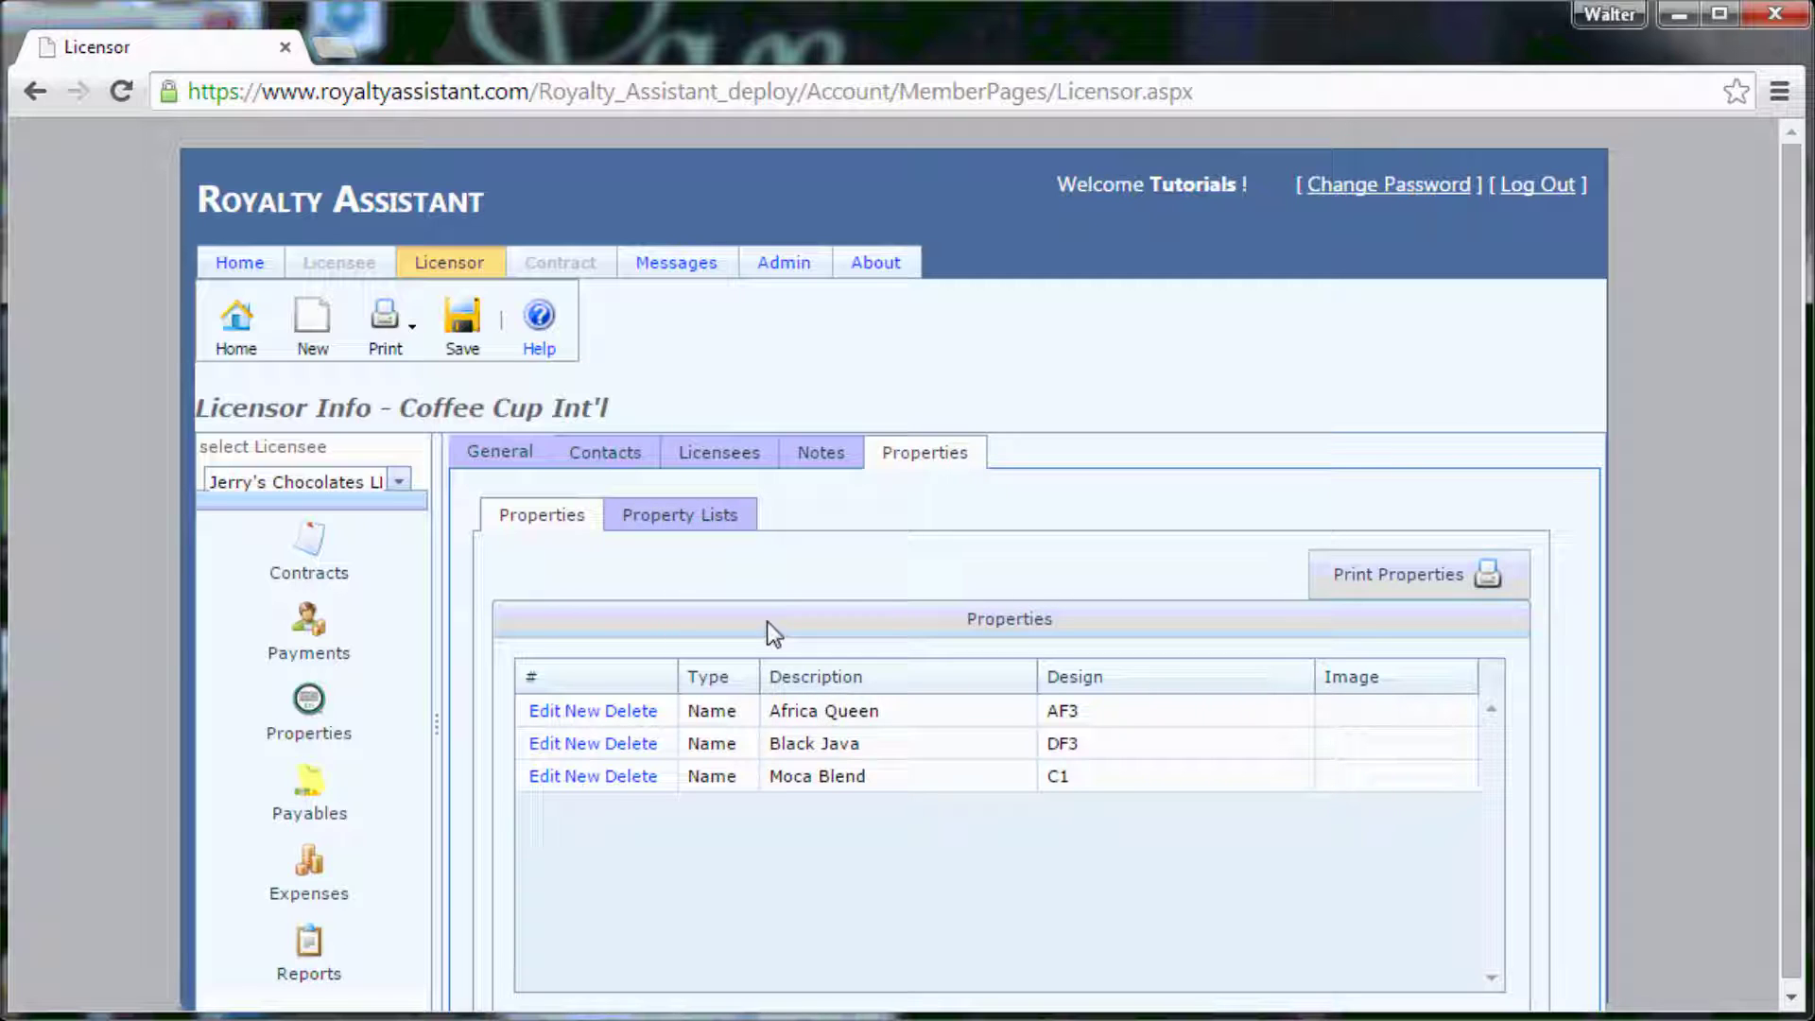
pyautogui.click(547, 745)
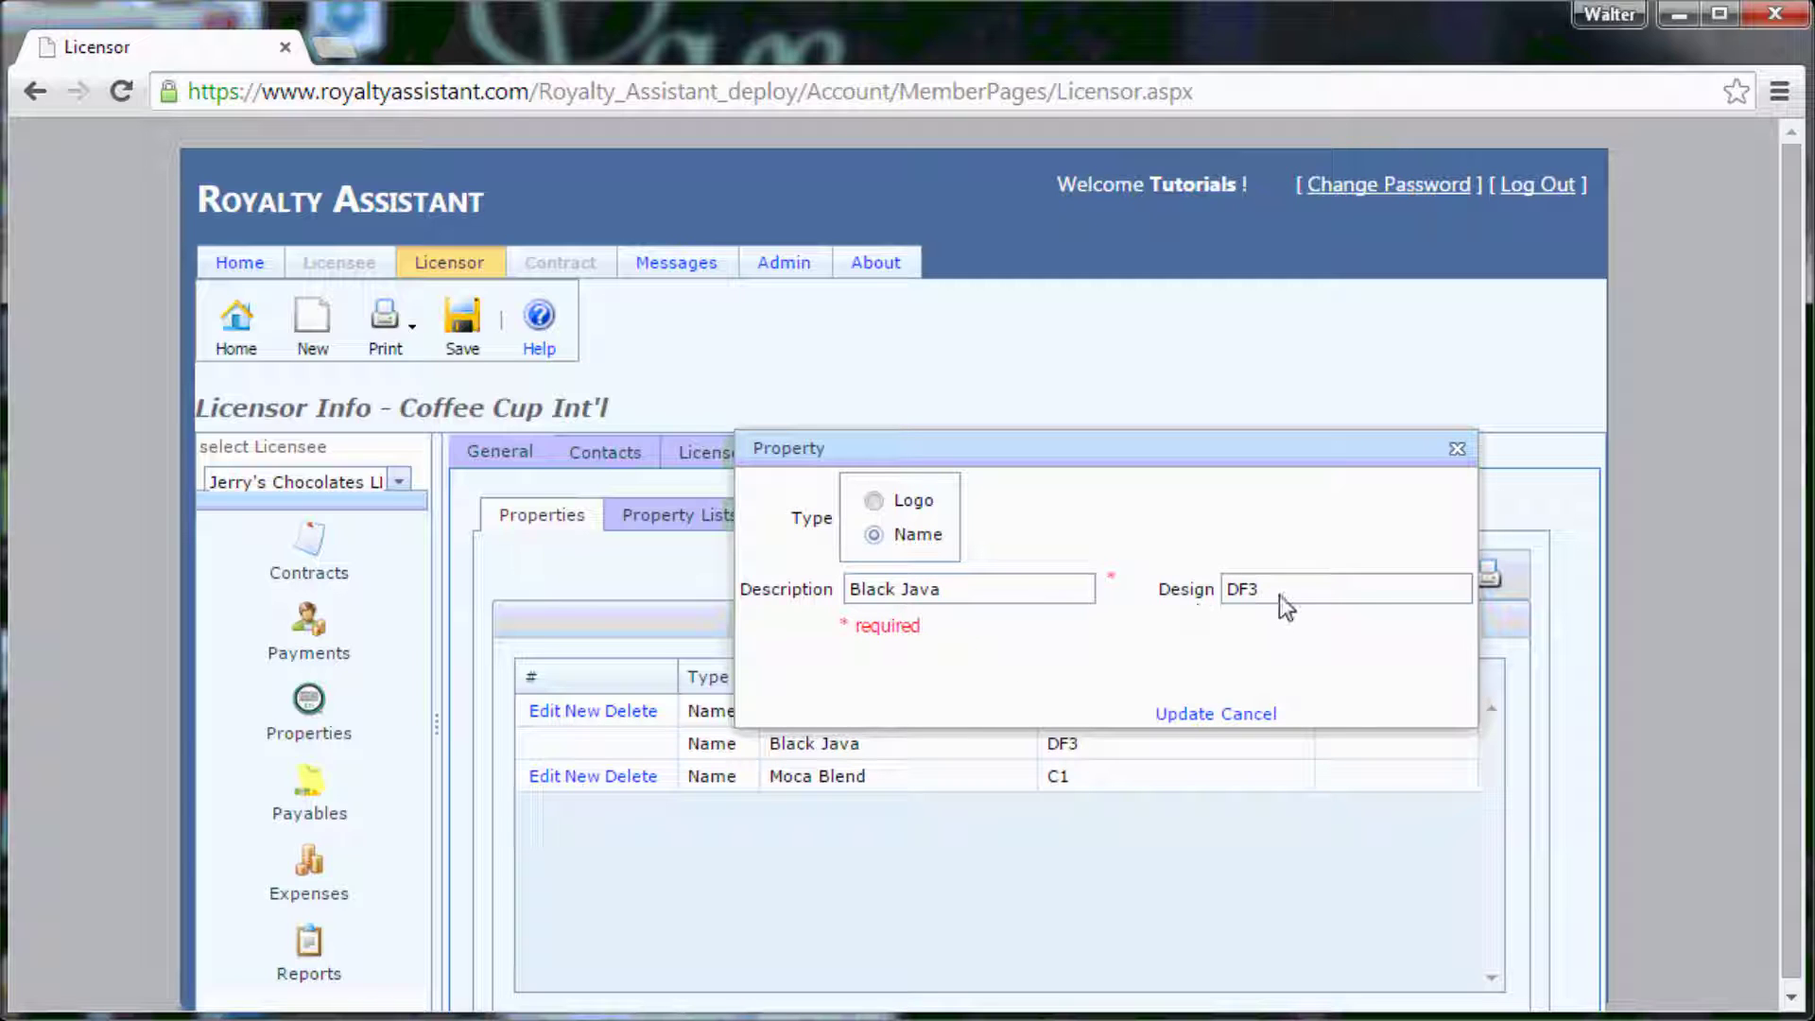
pyautogui.press('BackSpace')
pyautogui.click(1193, 717)
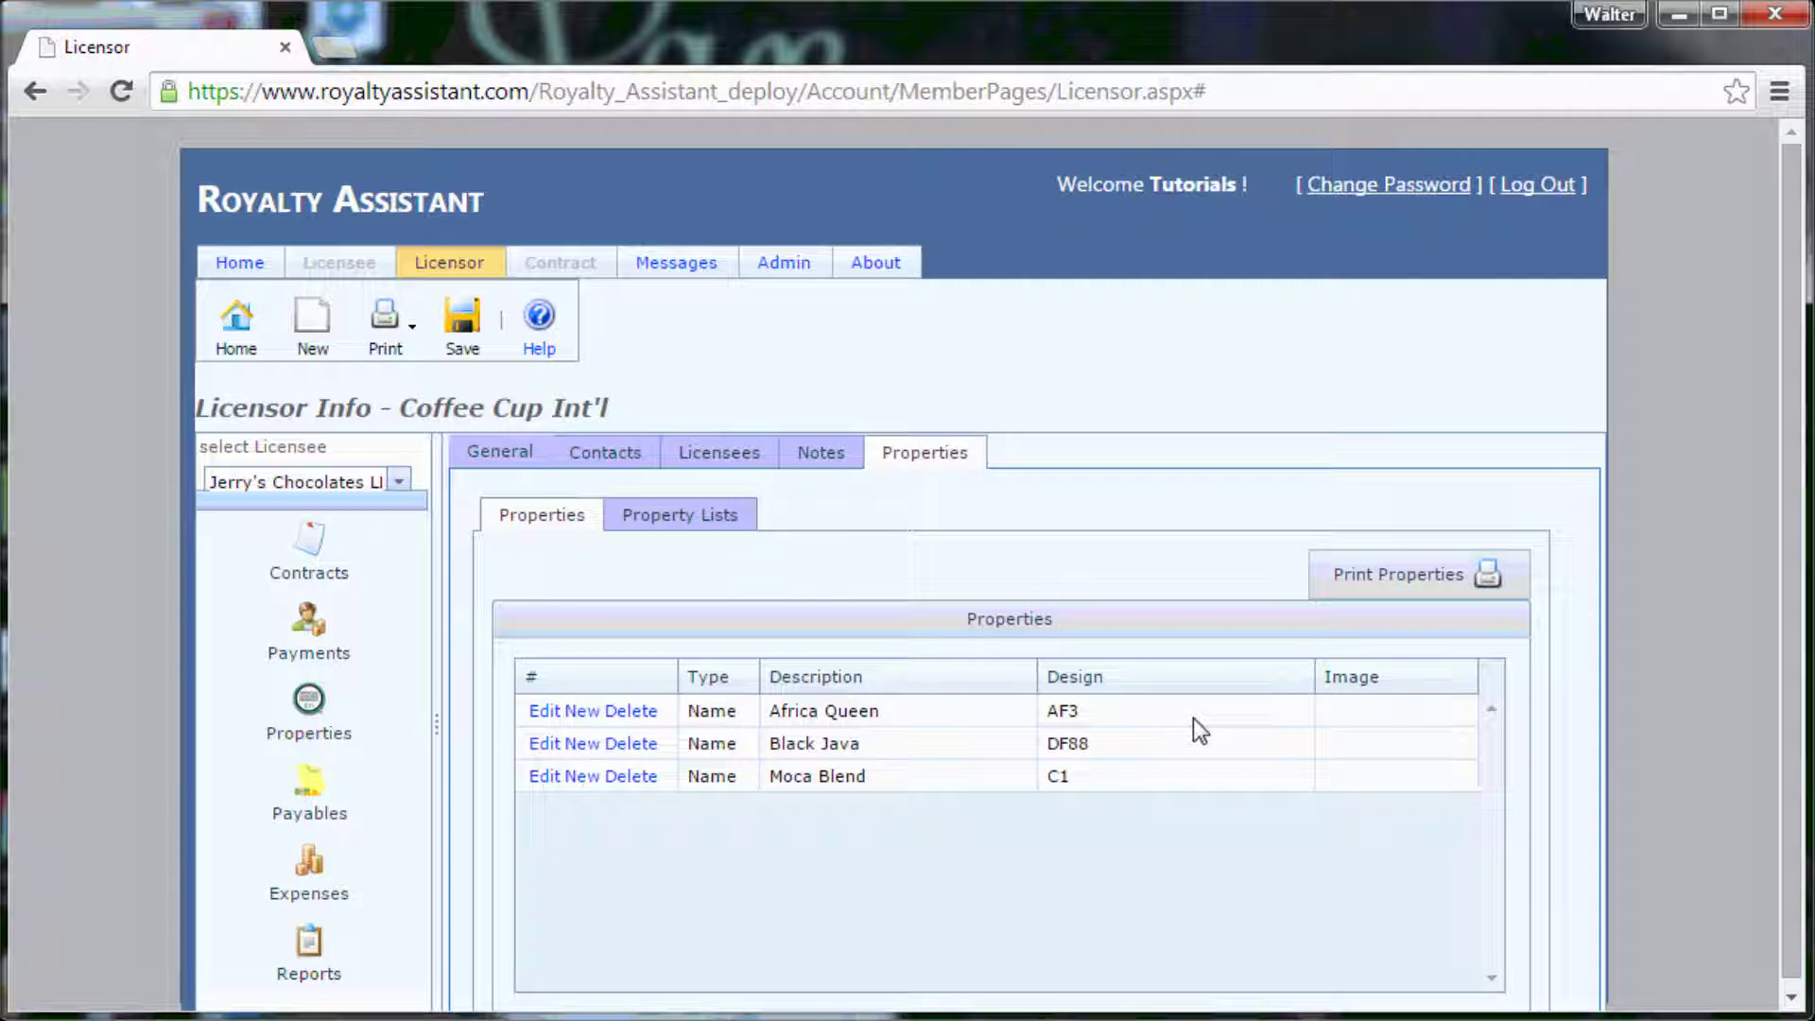
# Review the properties assigned to Java List and Hot Stuff, and add a property list named "My new list".
pyautogui.click(714, 517)
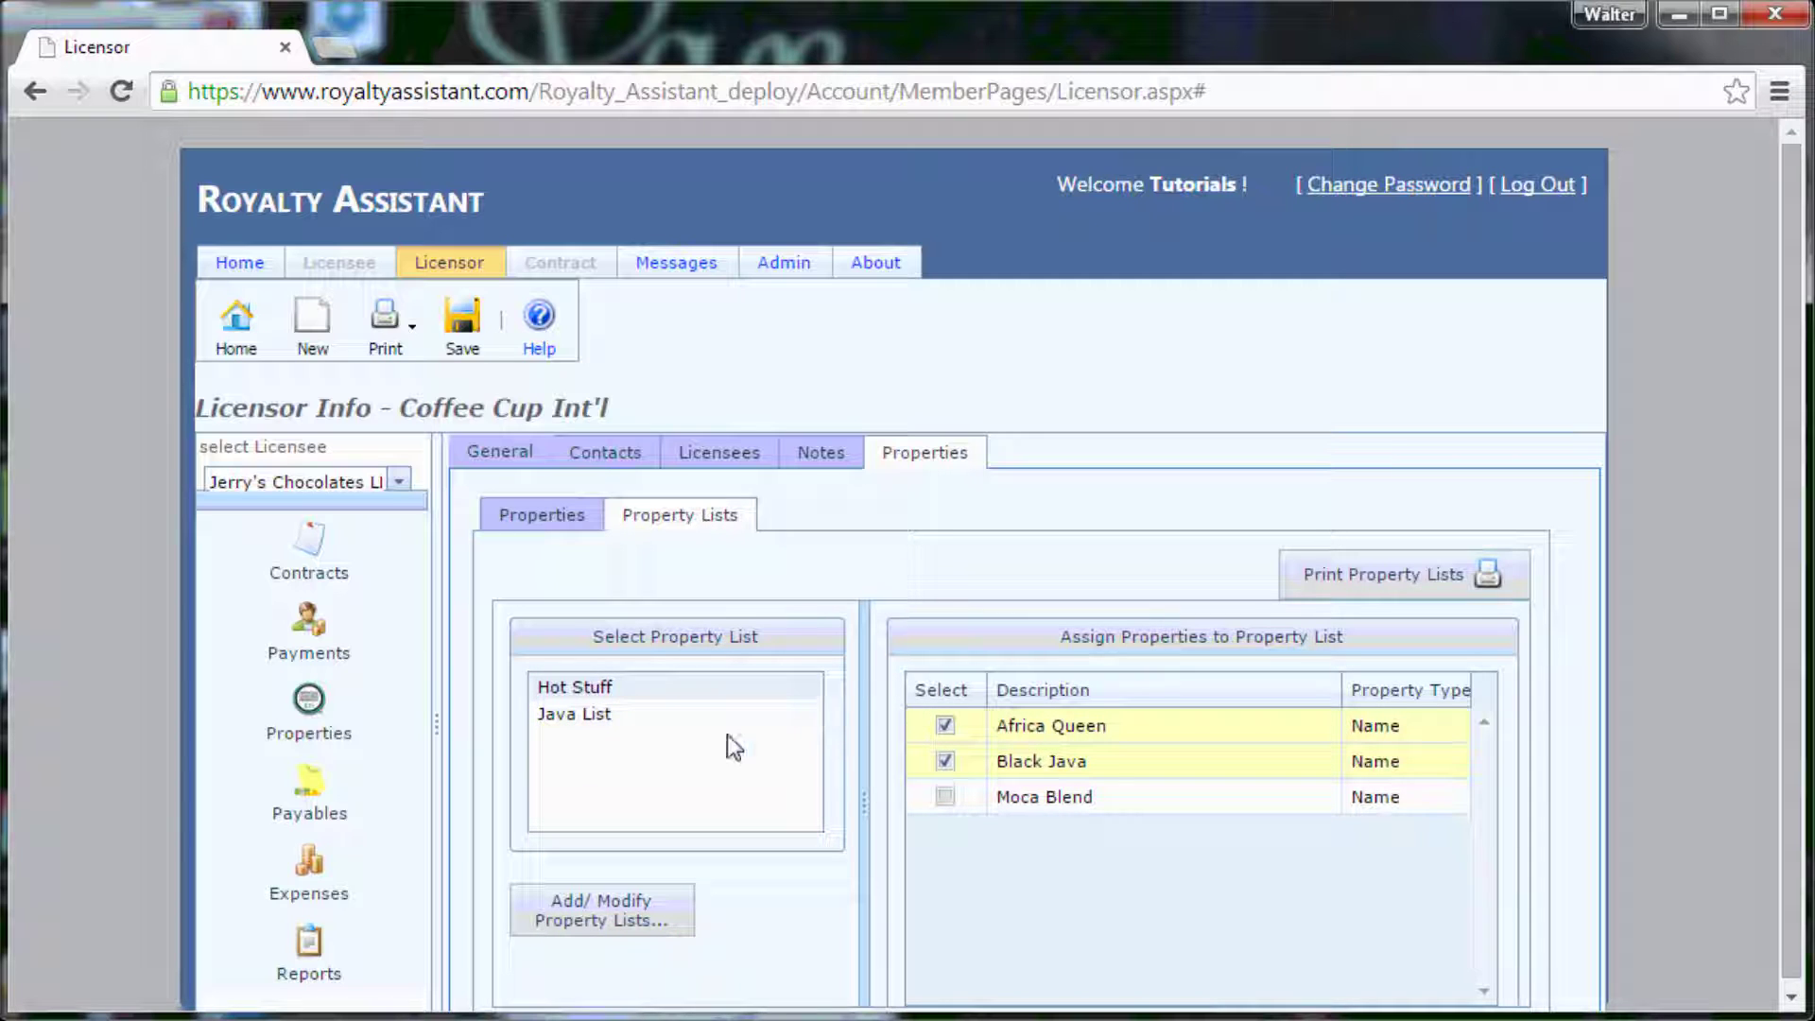
pyautogui.click(605, 718)
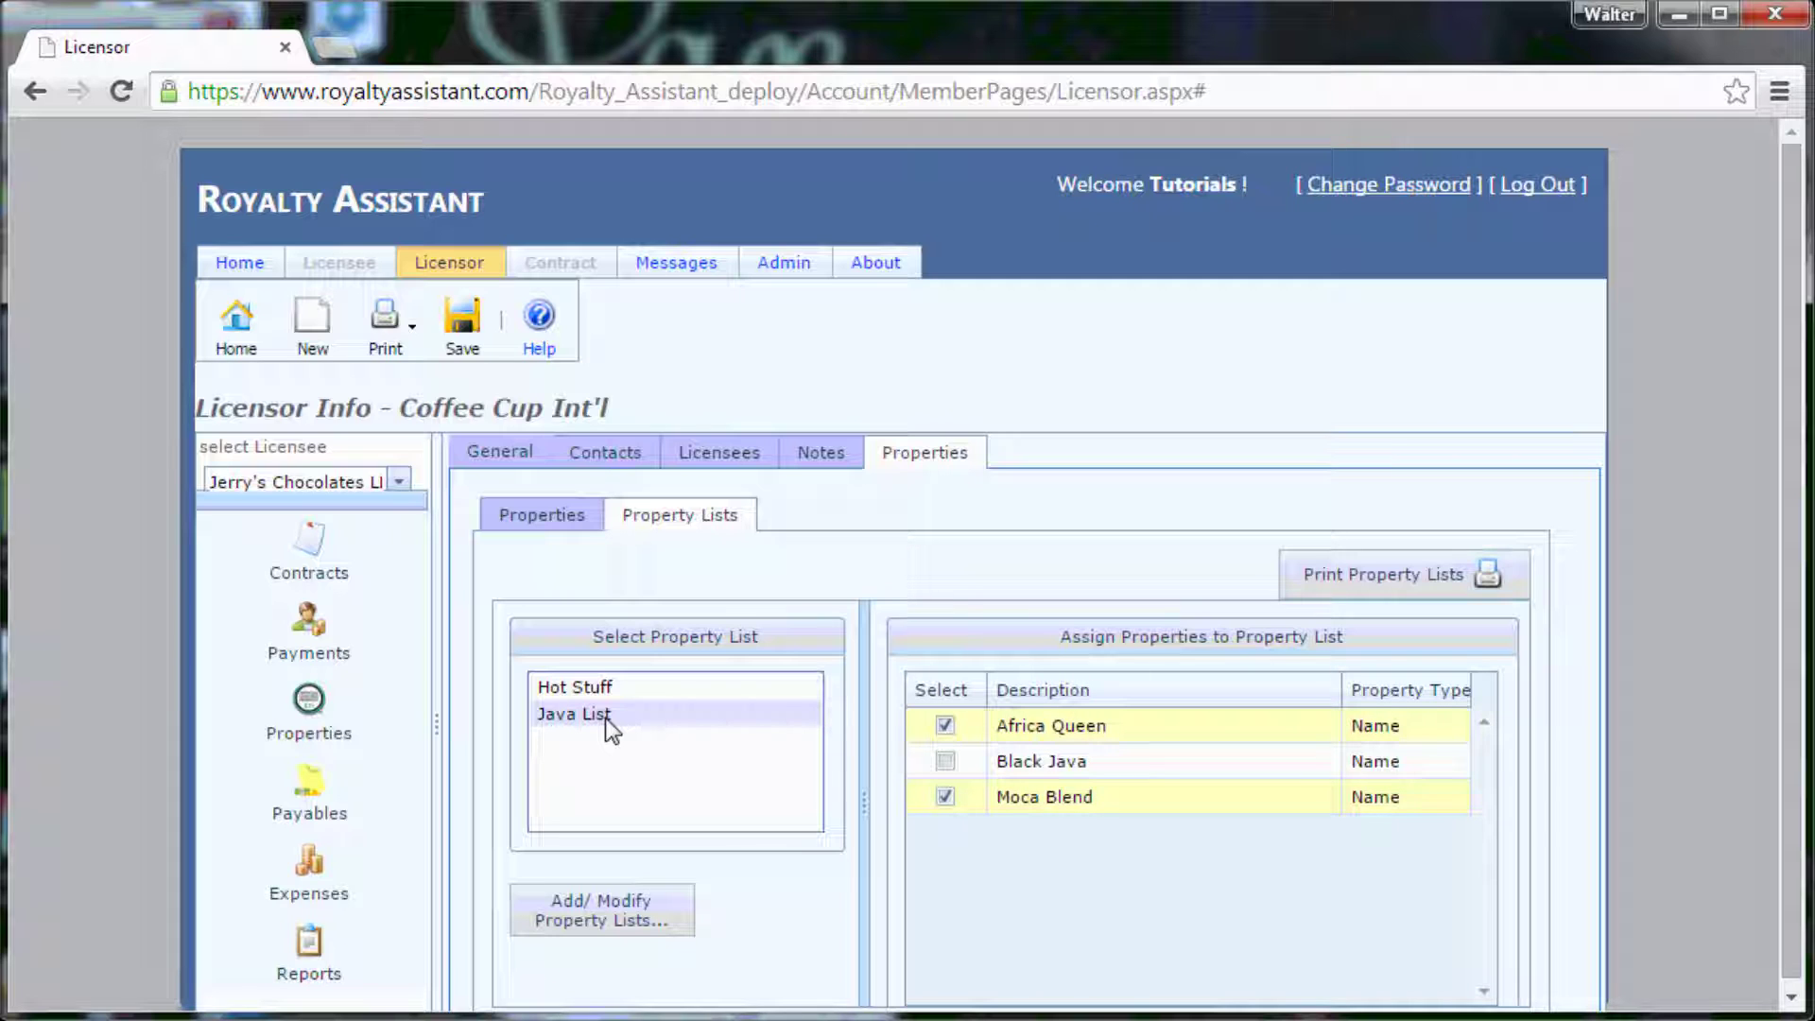
pyautogui.click(594, 689)
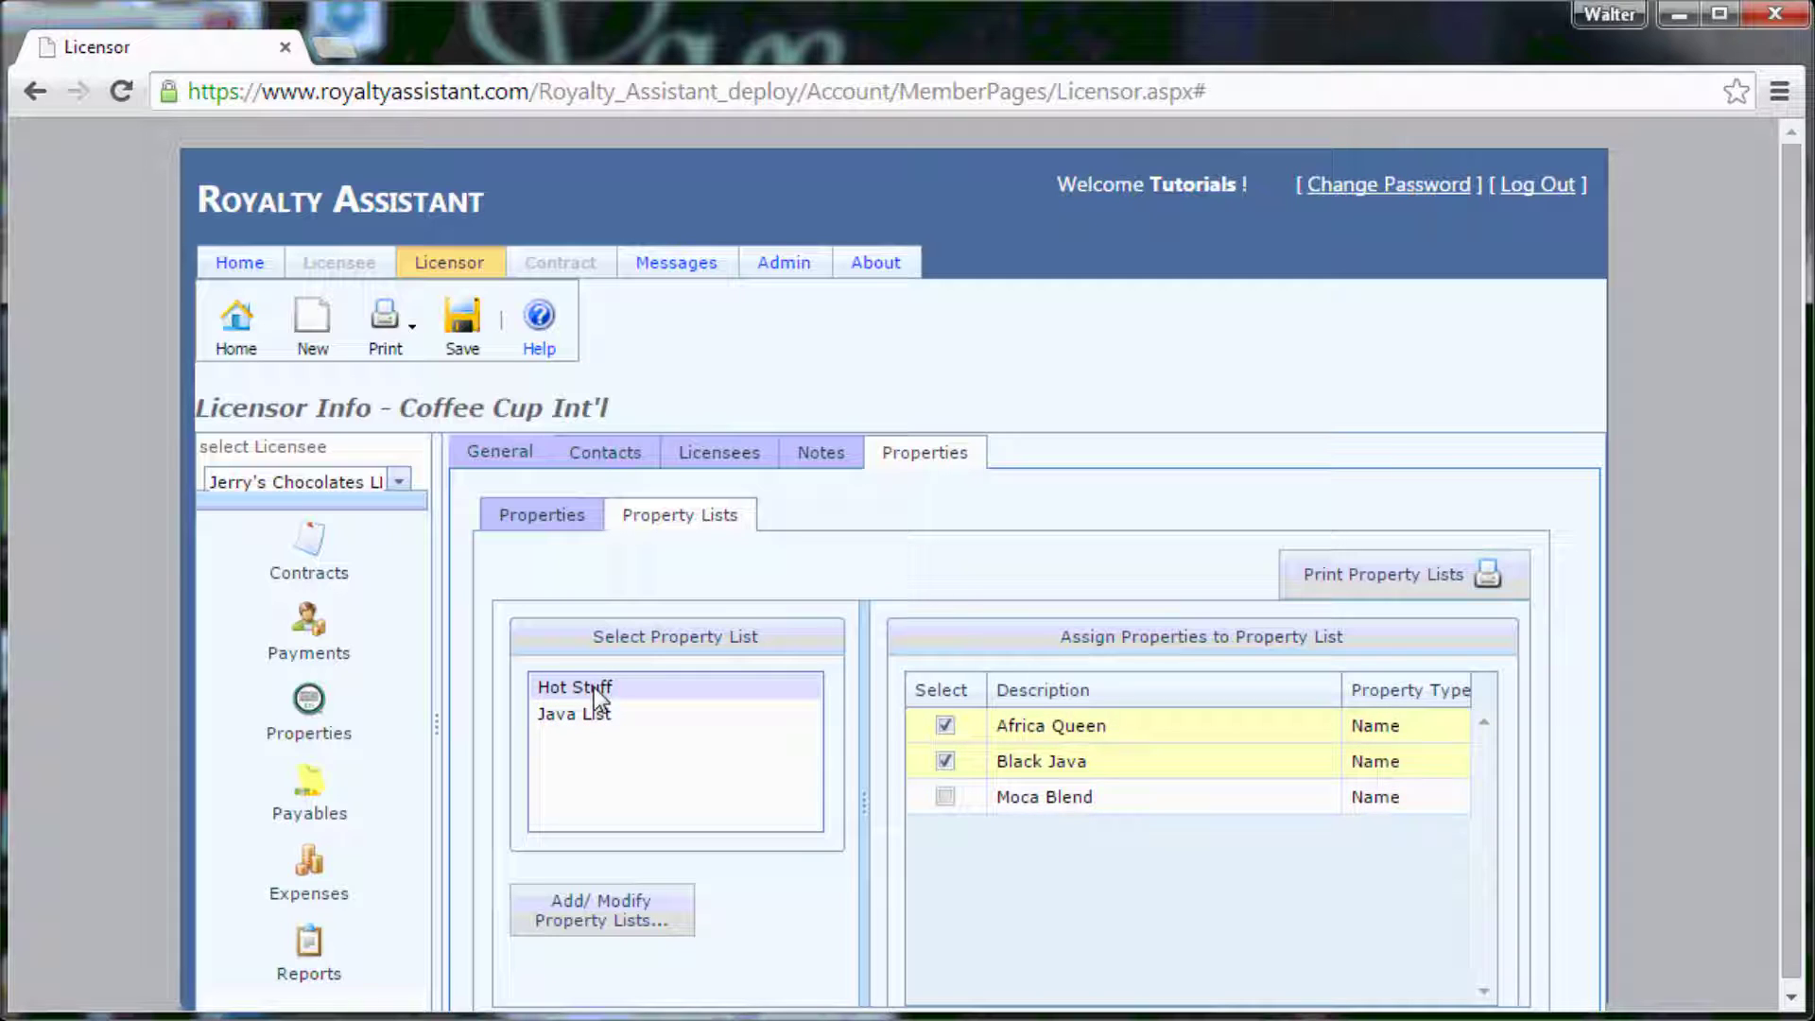
pyautogui.click(620, 903)
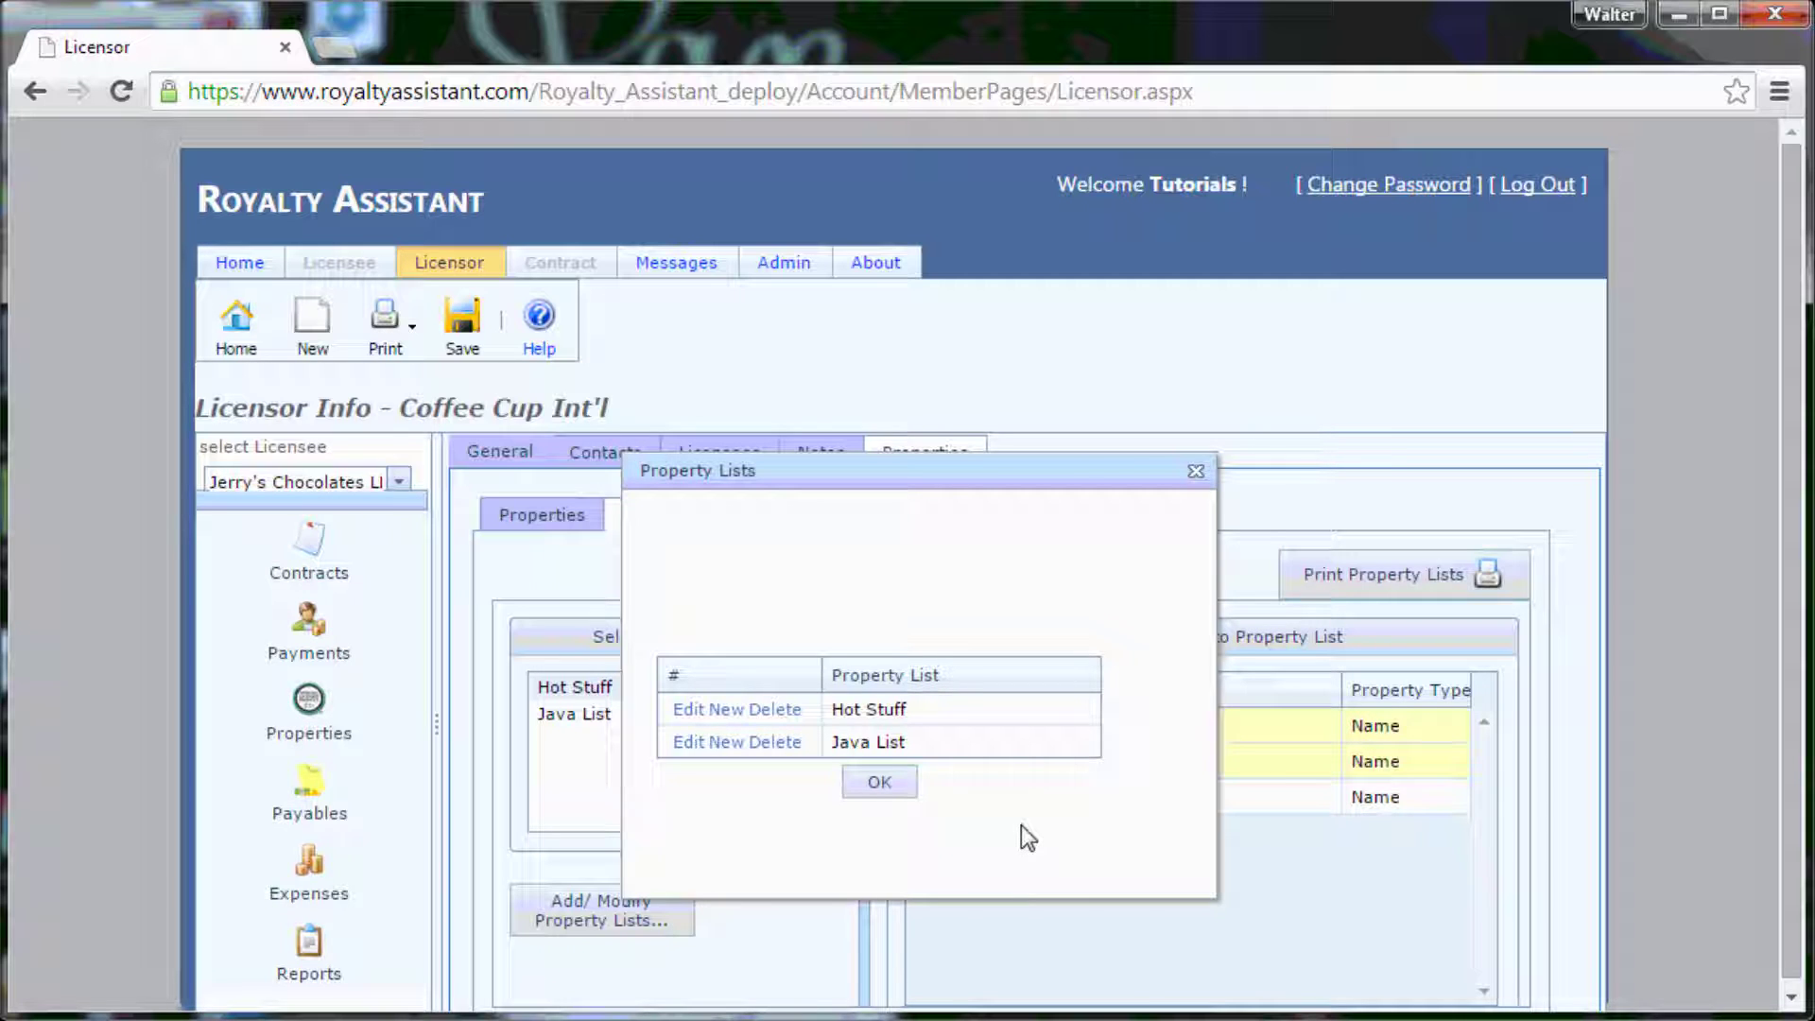
pyautogui.click(729, 744)
pyautogui.click(806, 730)
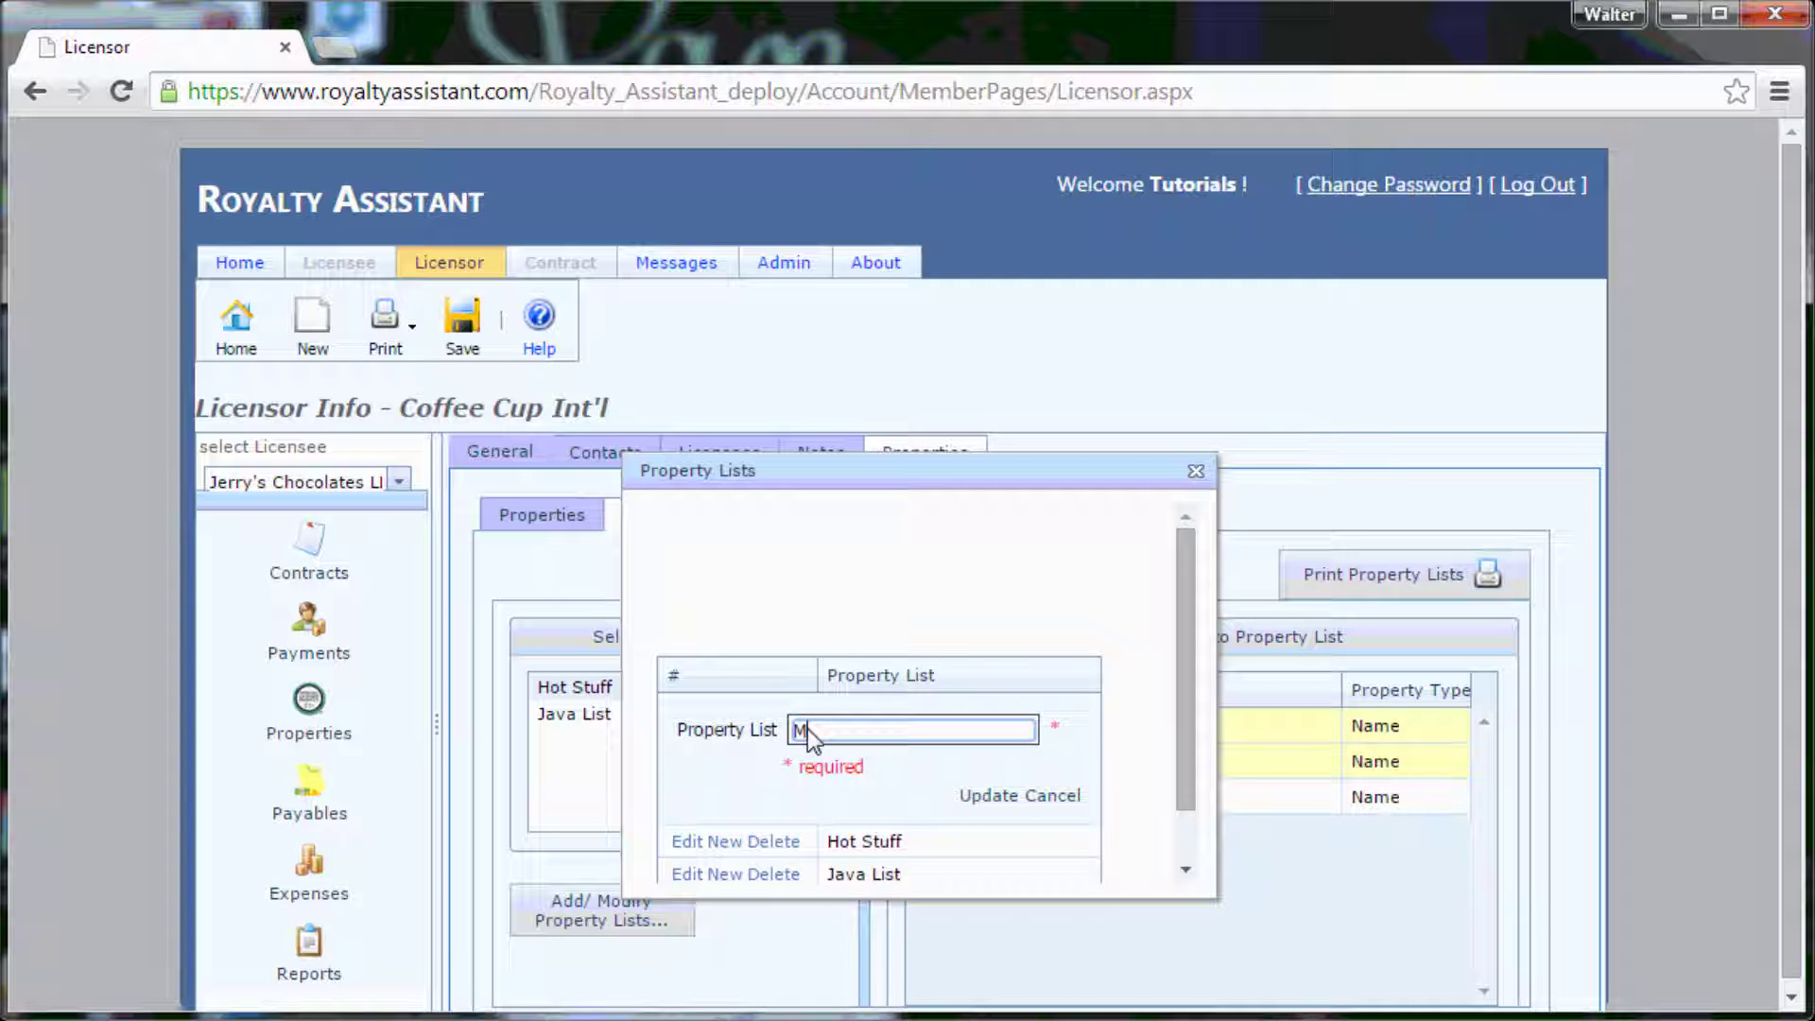
pyautogui.write('My new list')
pyautogui.click(973, 796)
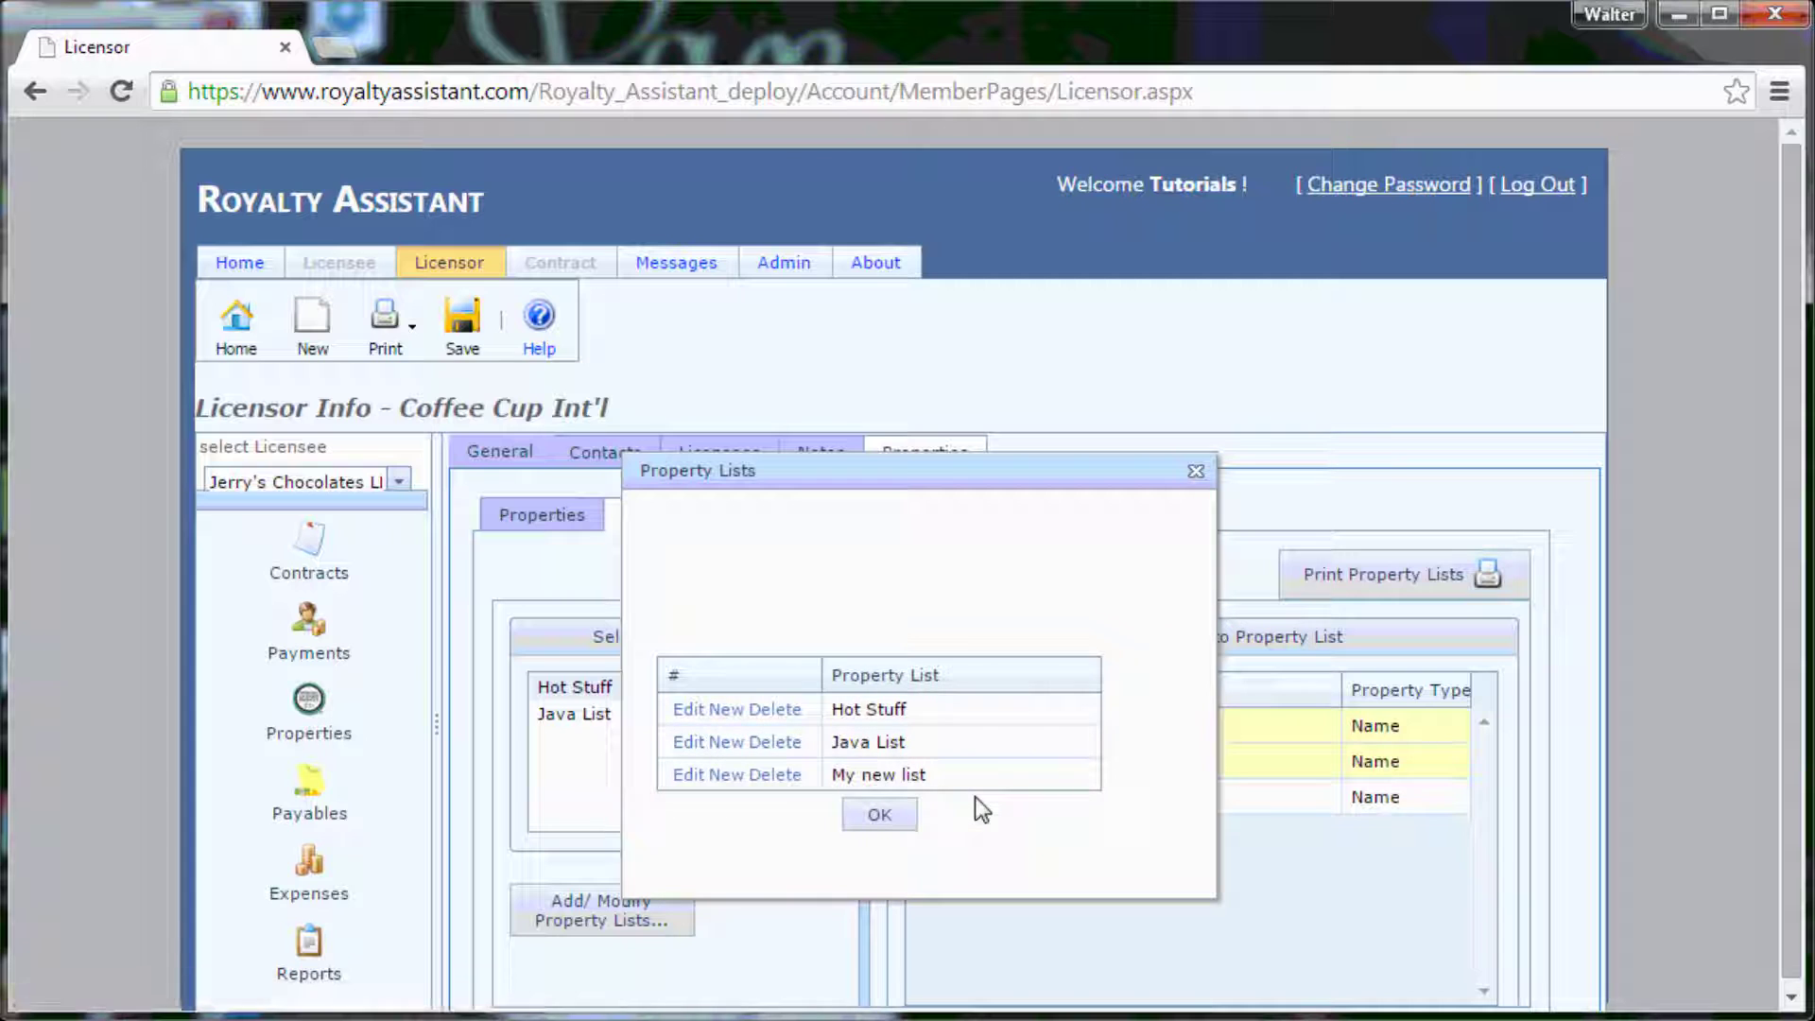
pyautogui.click(892, 815)
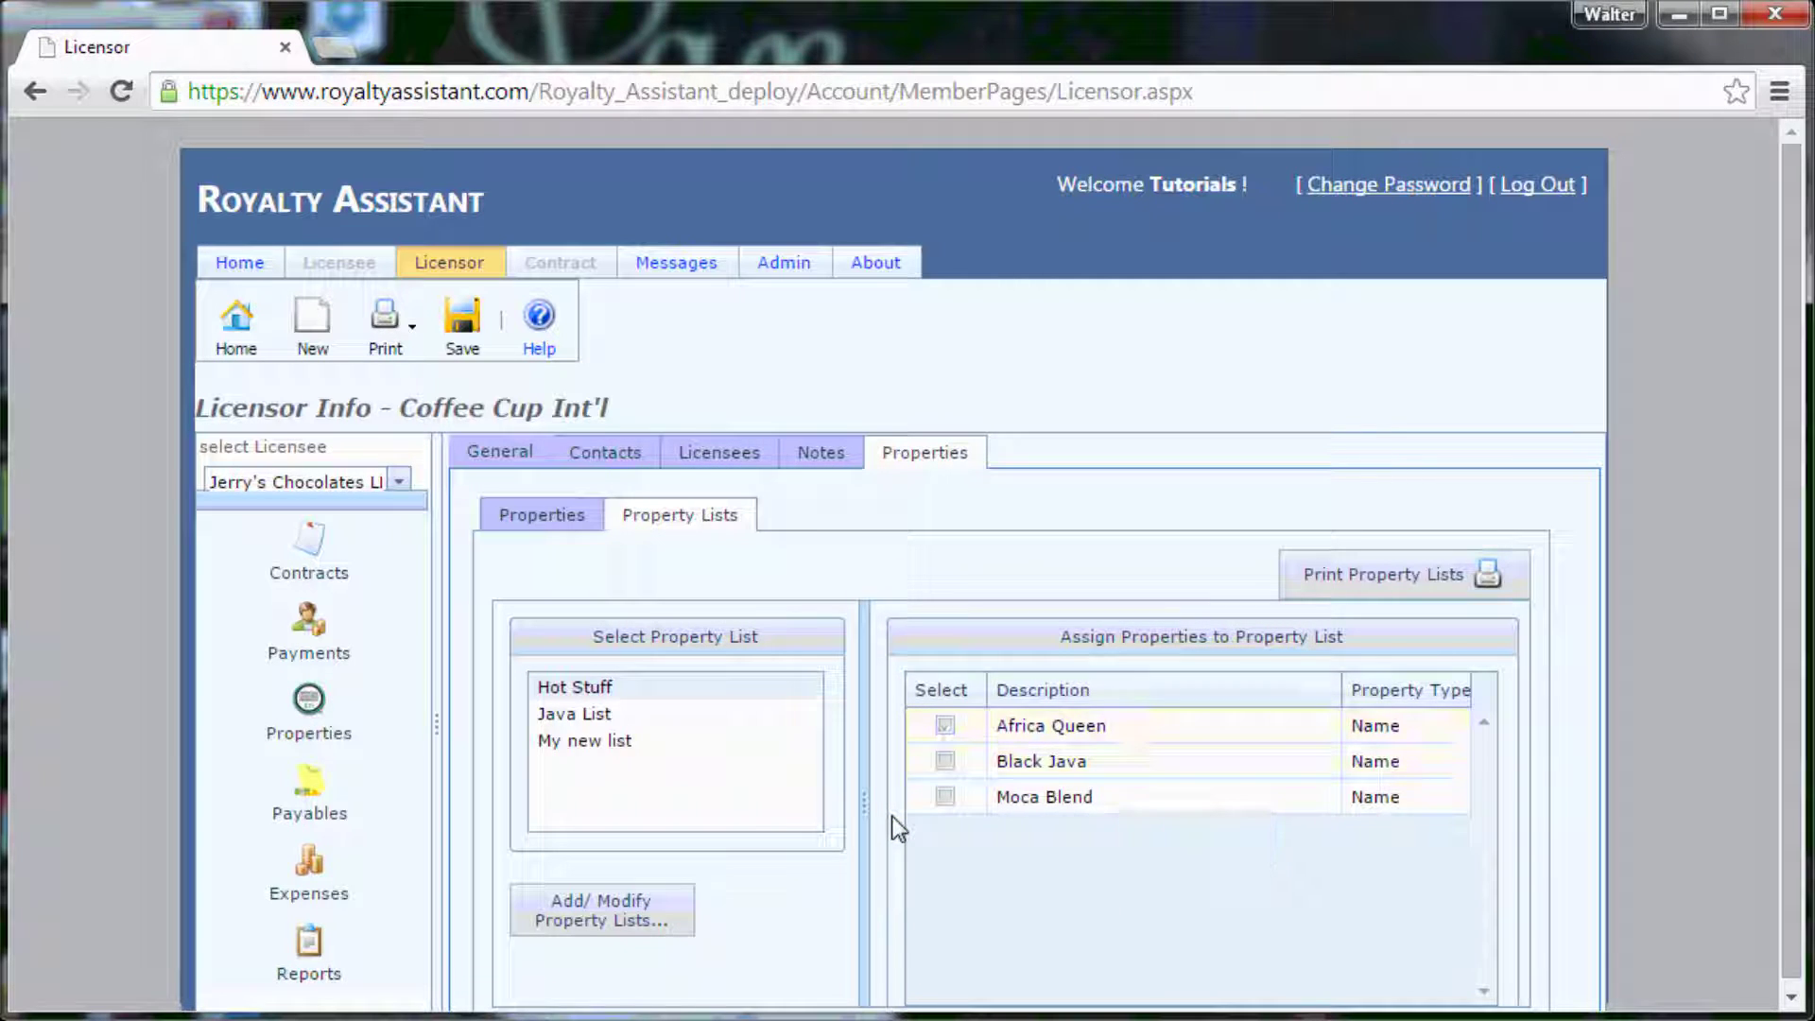
# Assign Black Java and Moca Blend to "My new list", and Black Java to the Hot Stuff property list.
pyautogui.click(598, 745)
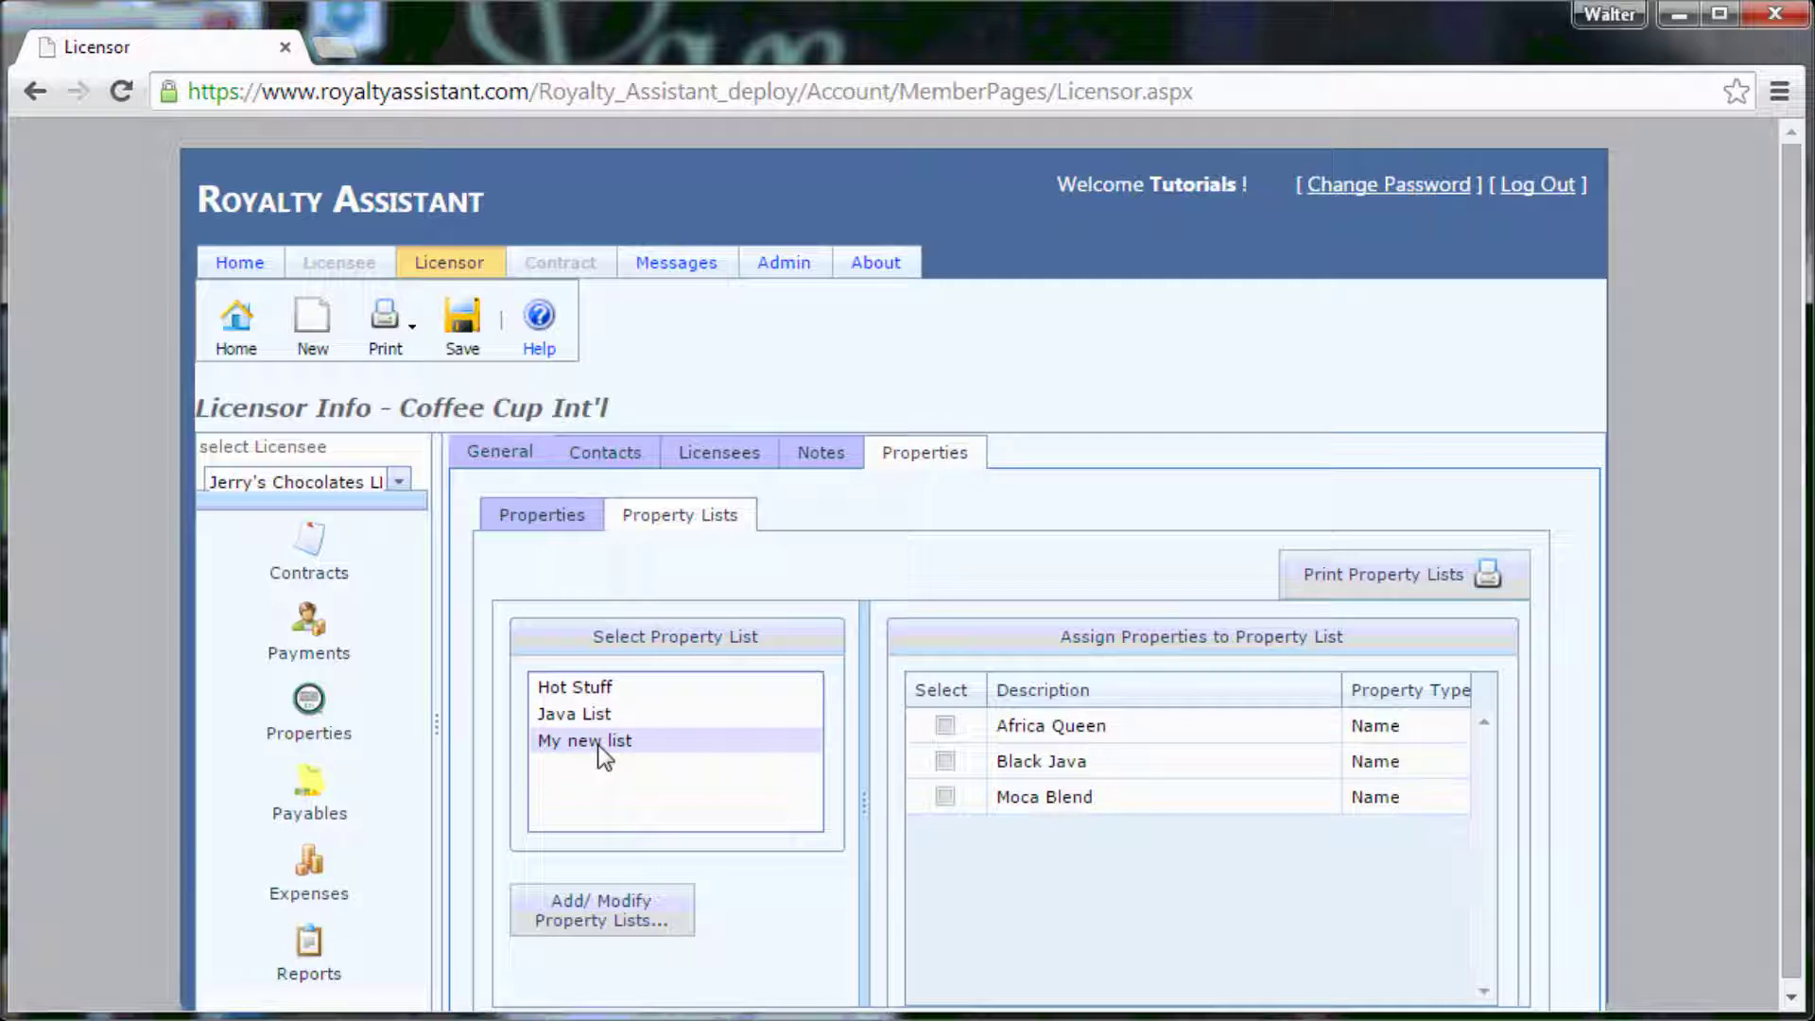
pyautogui.click(598, 713)
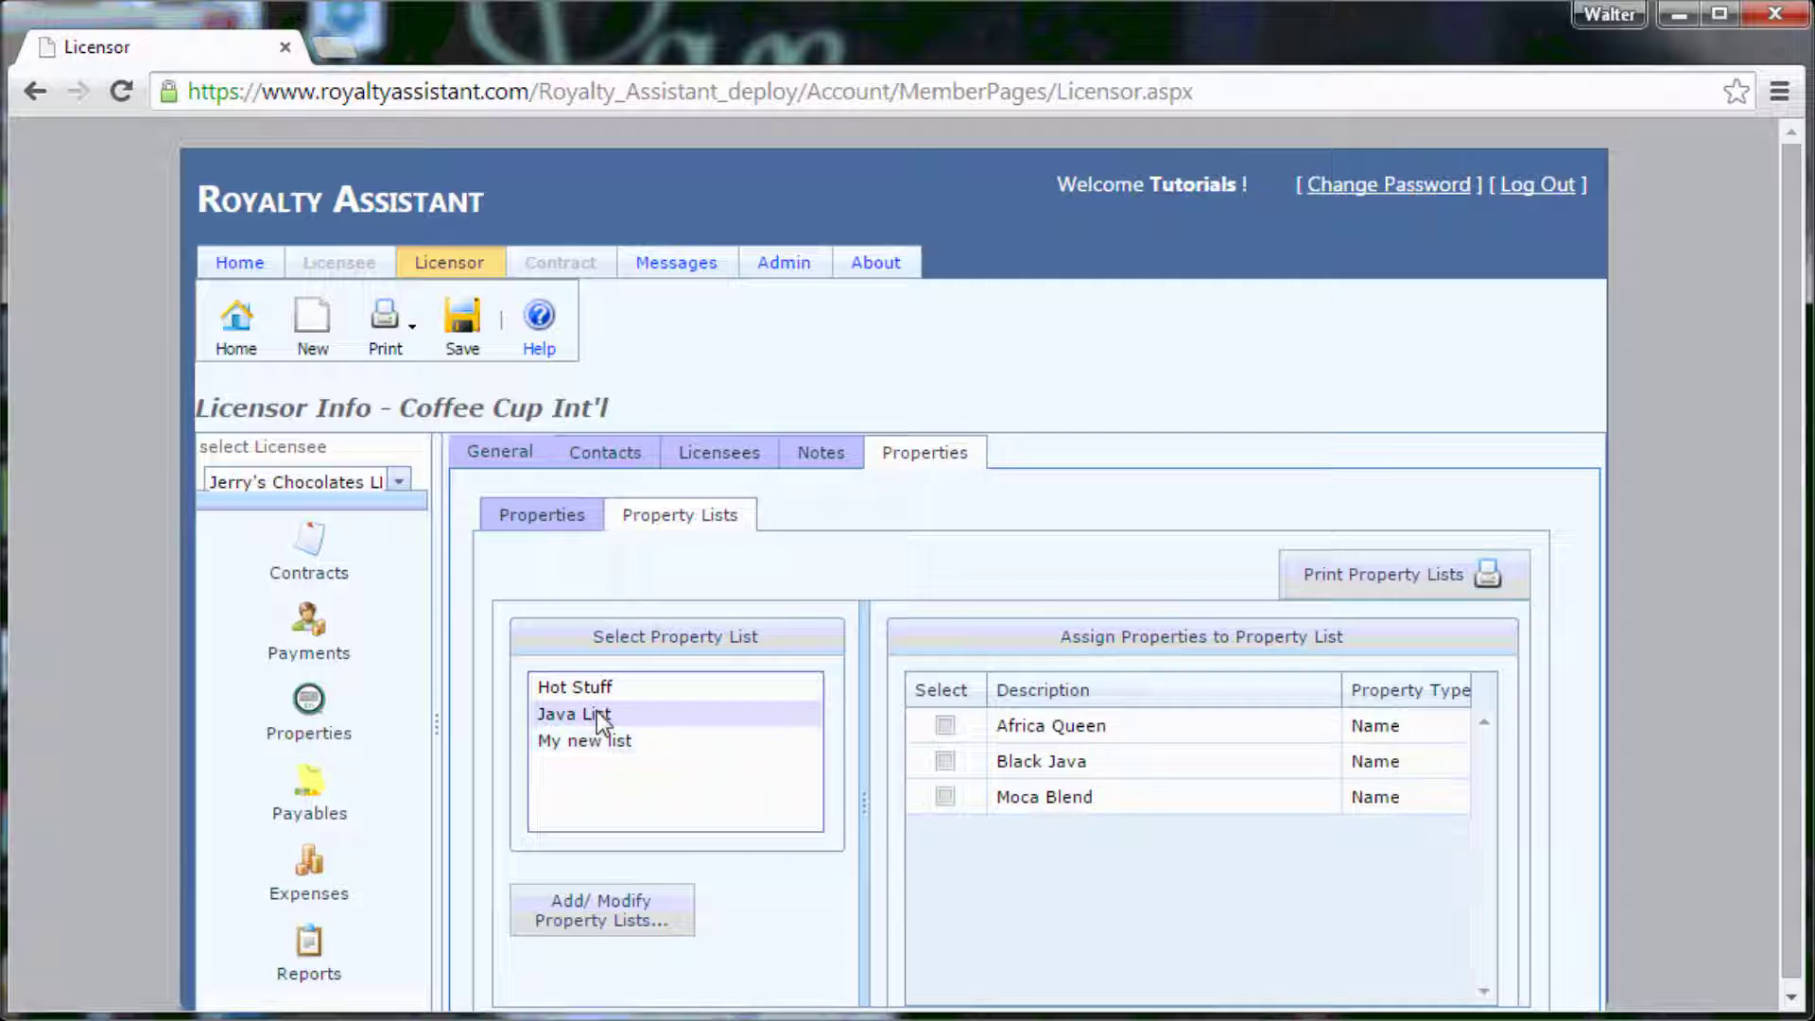
pyautogui.click(598, 740)
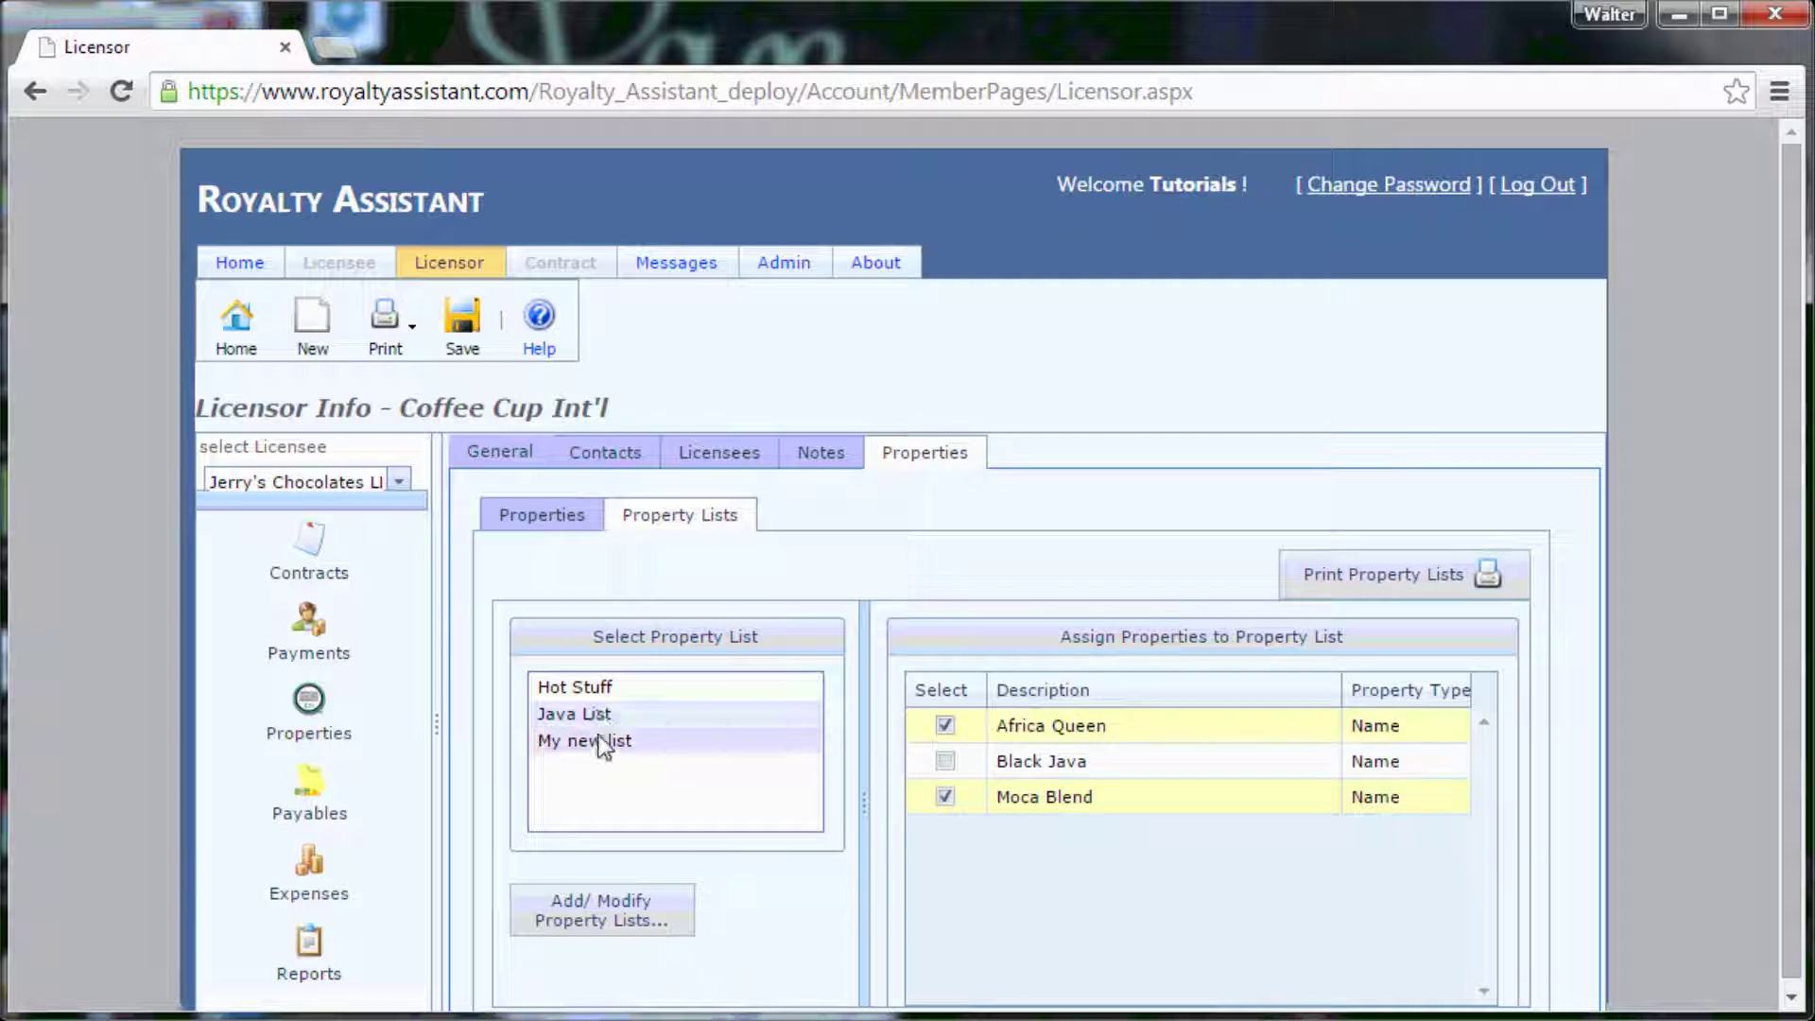
pyautogui.click(948, 762)
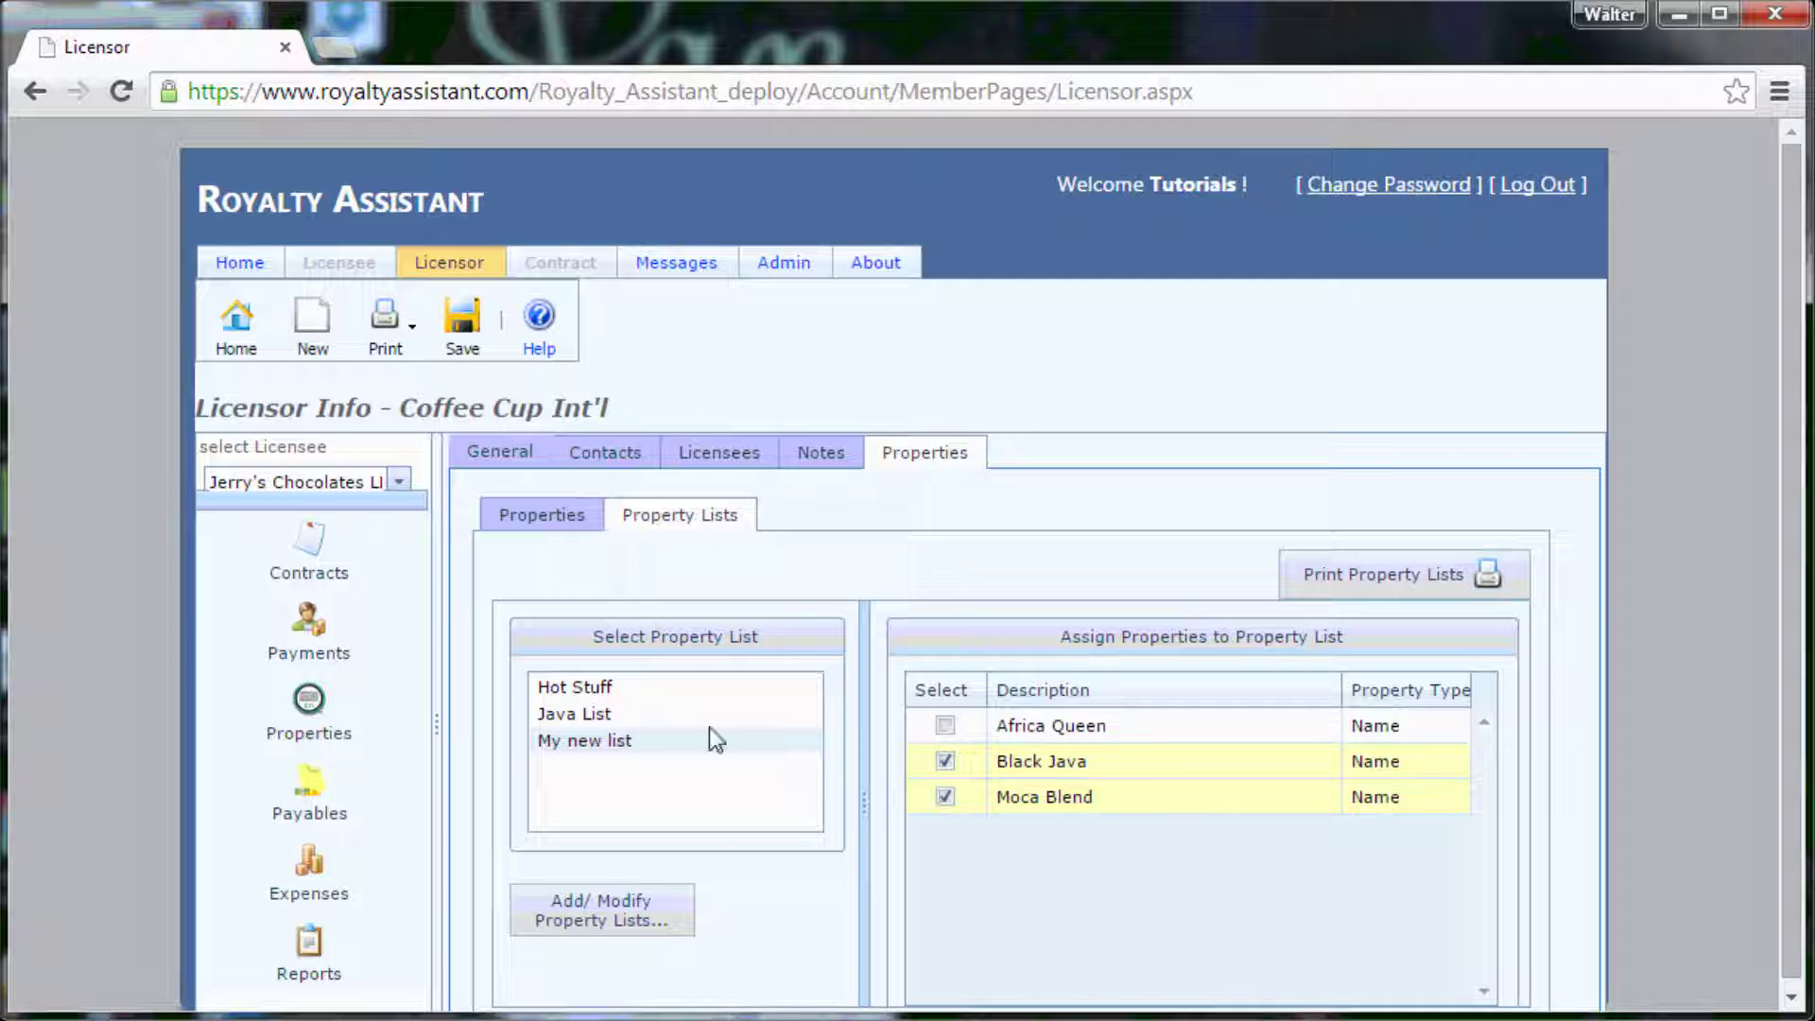
pyautogui.click(588, 688)
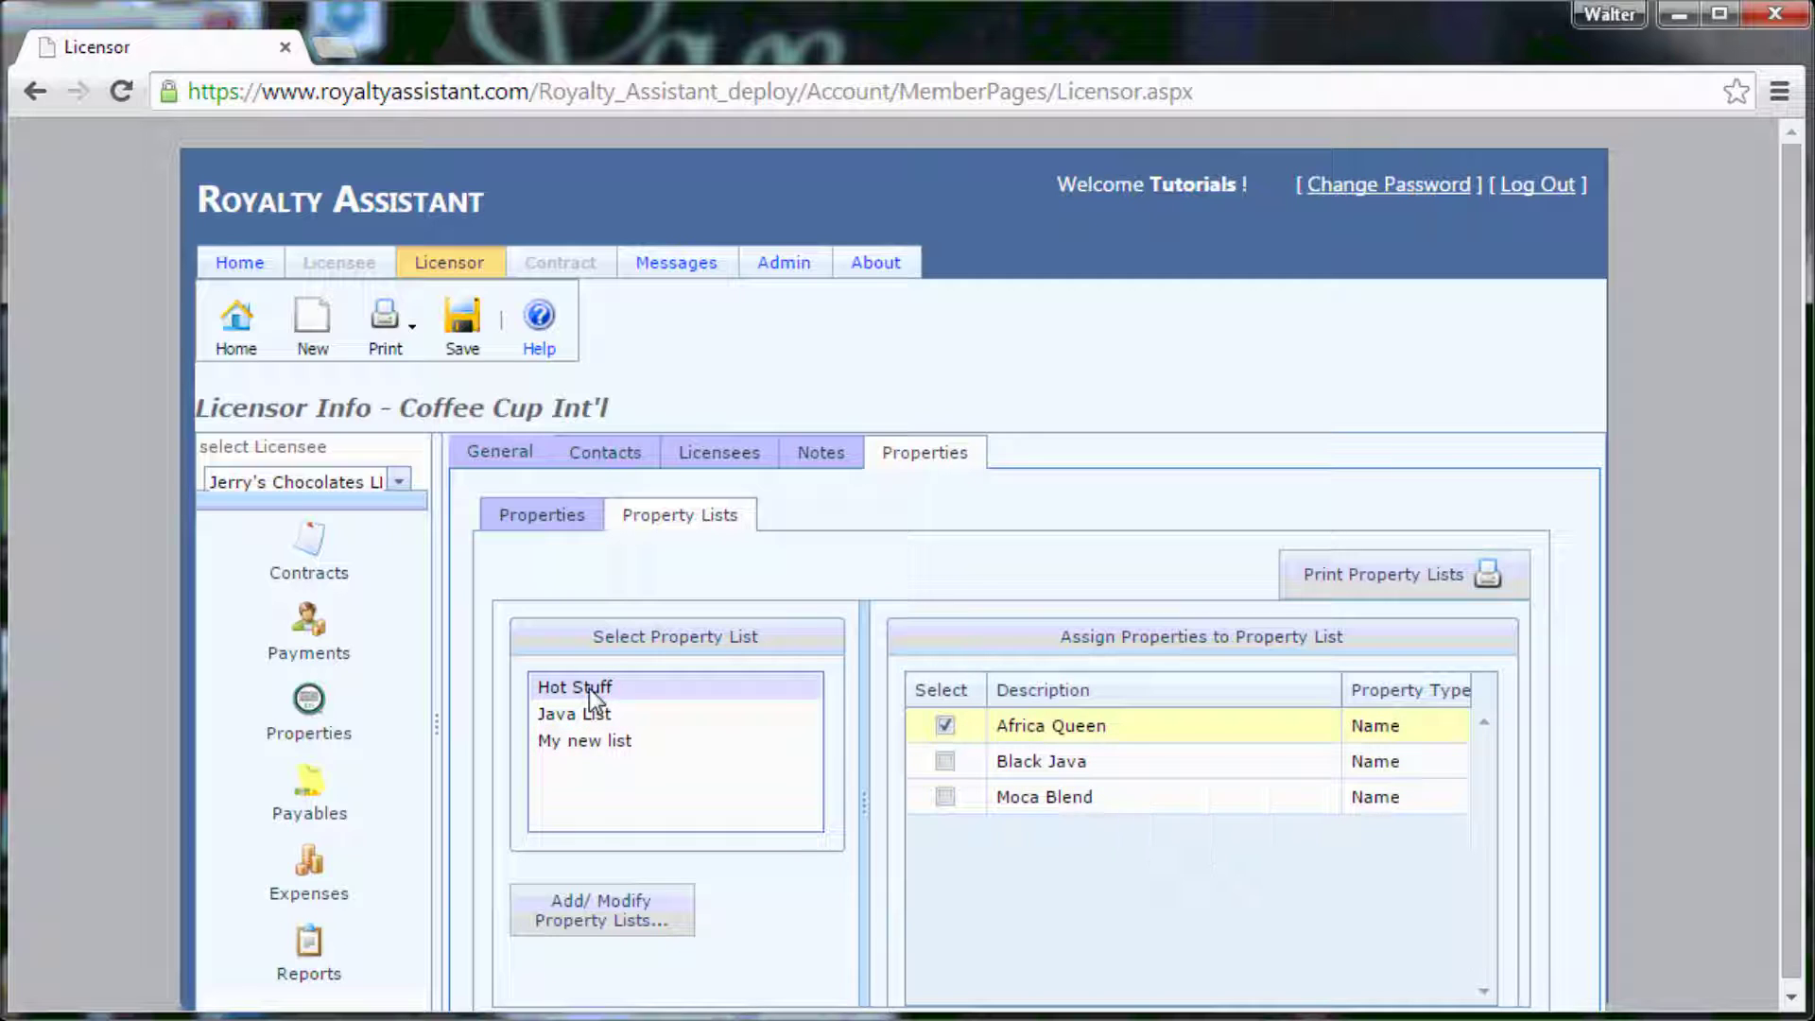
pyautogui.click(948, 761)
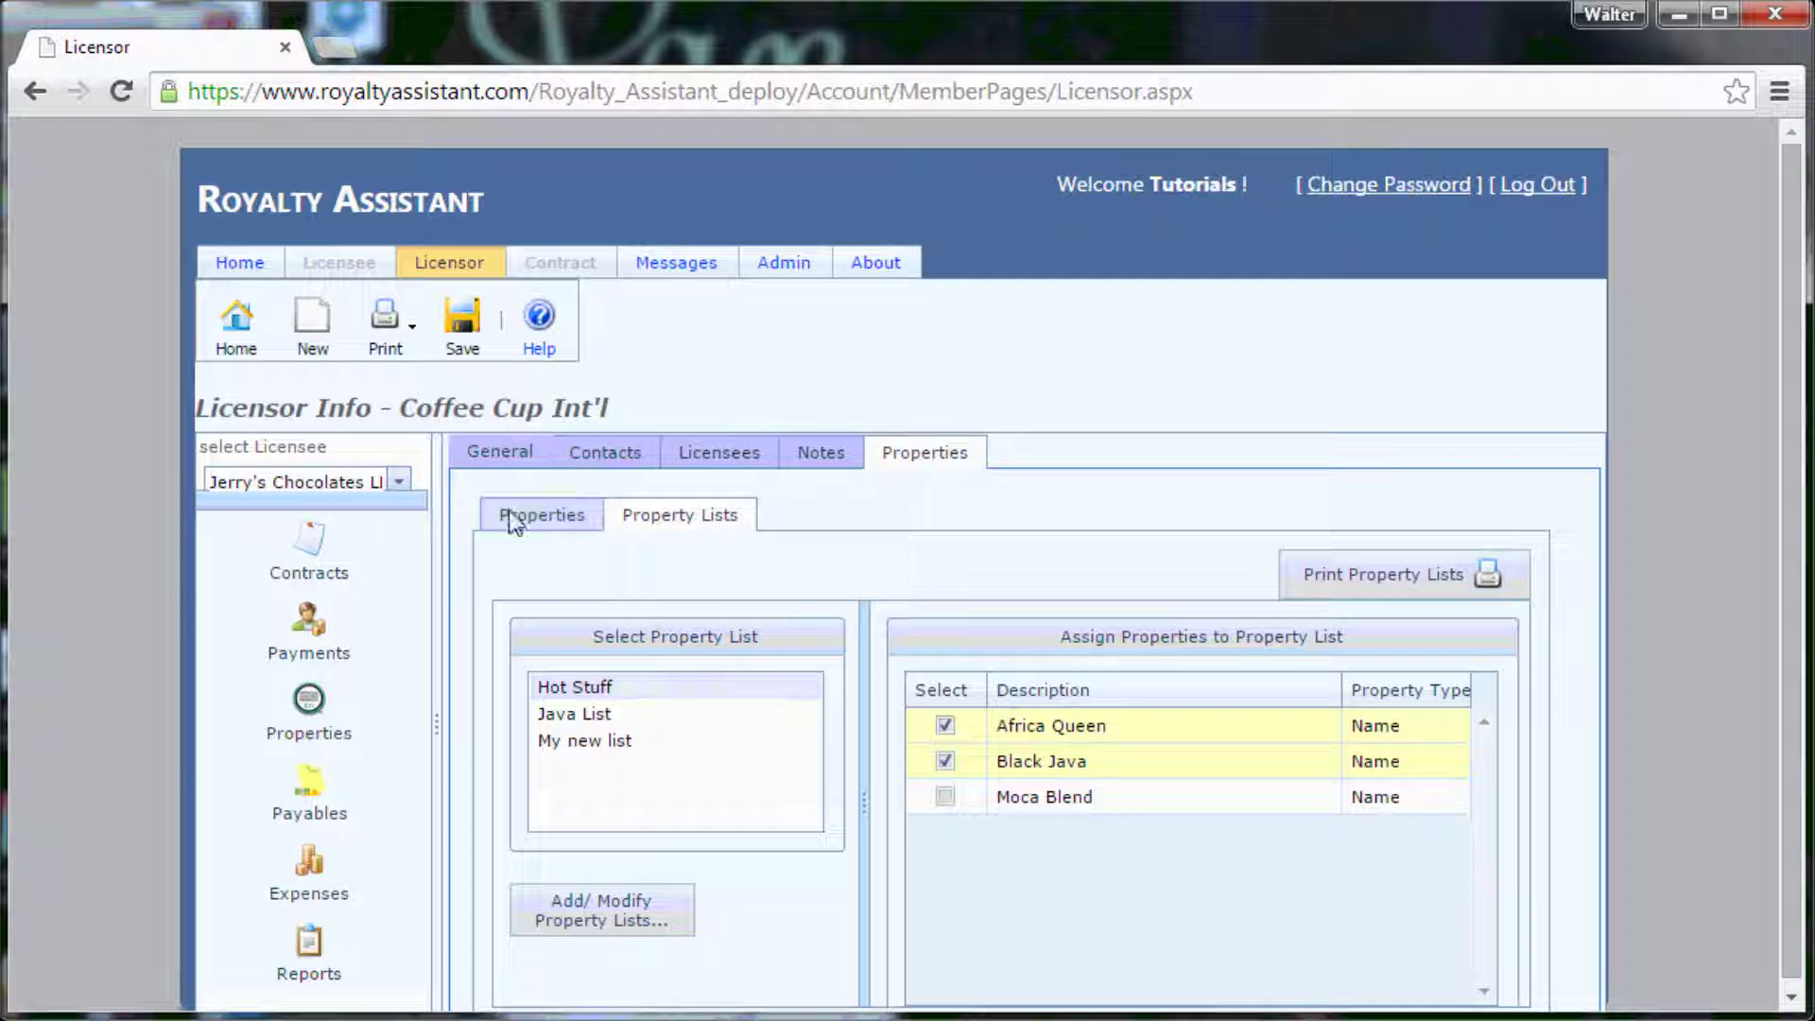
# Save the Coffee Cup Int'l licensor record and return to its general company information.
pyautogui.click(464, 337)
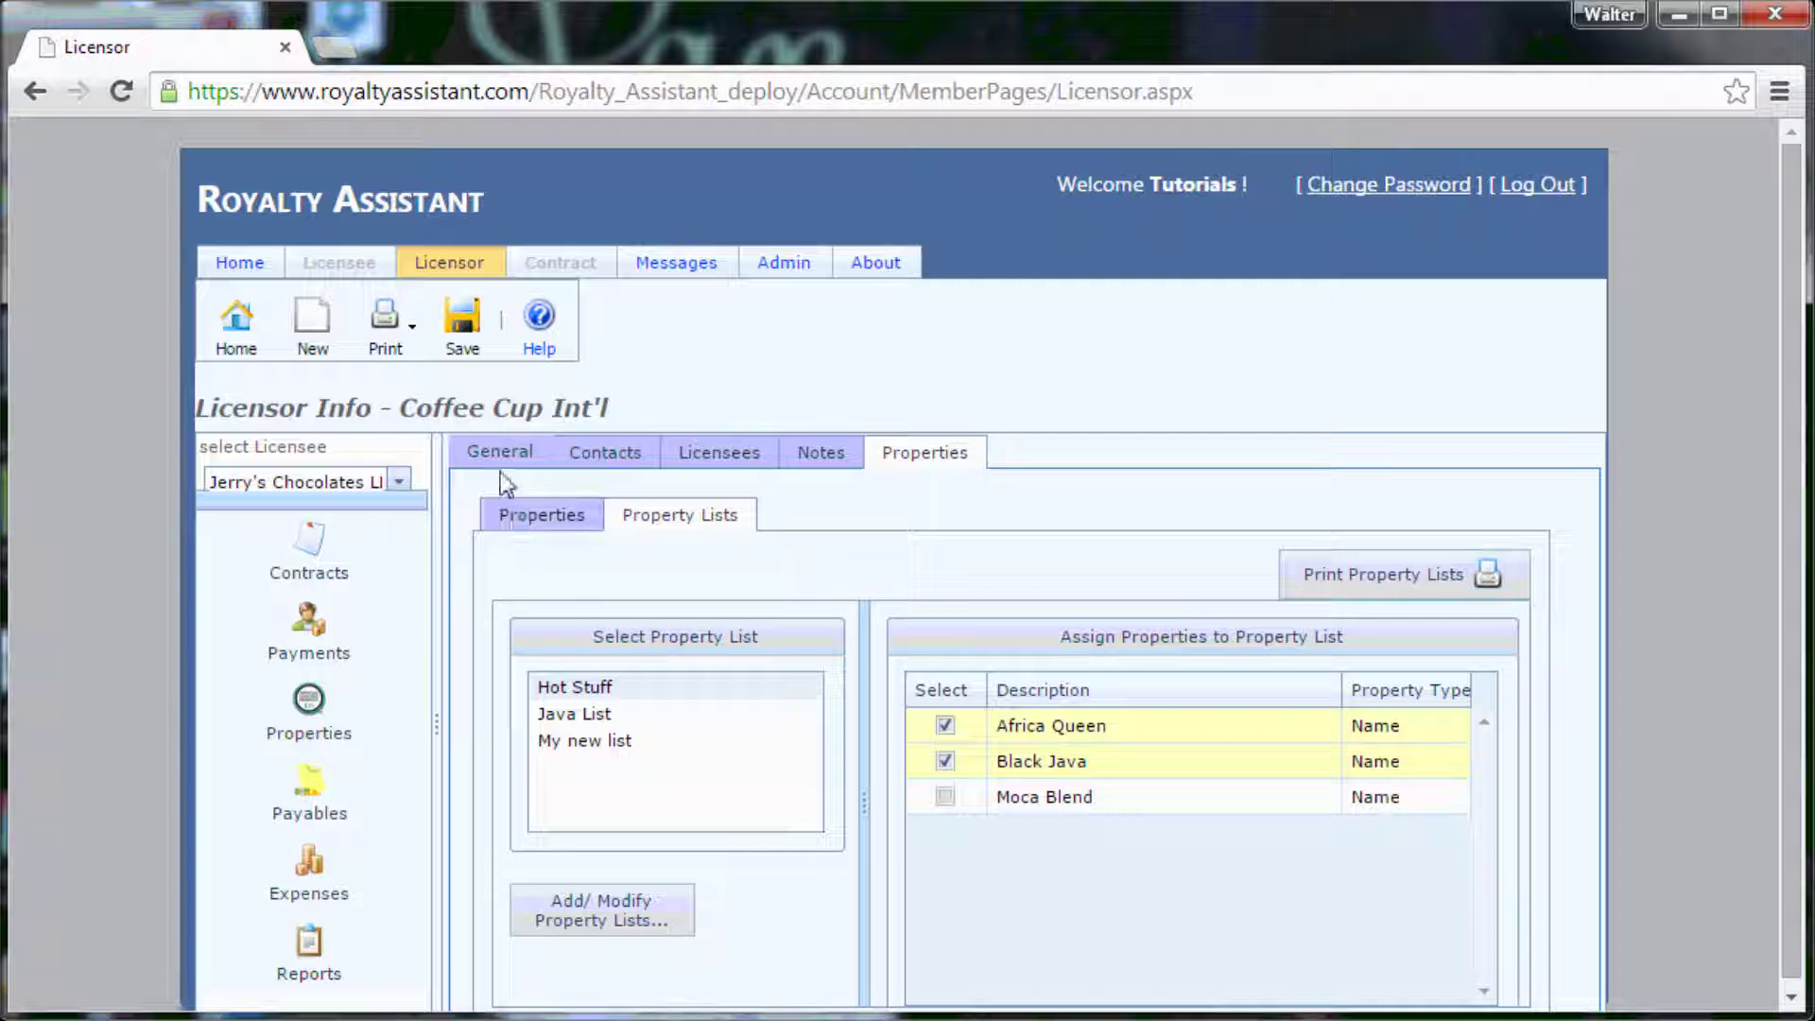
pyautogui.click(495, 463)
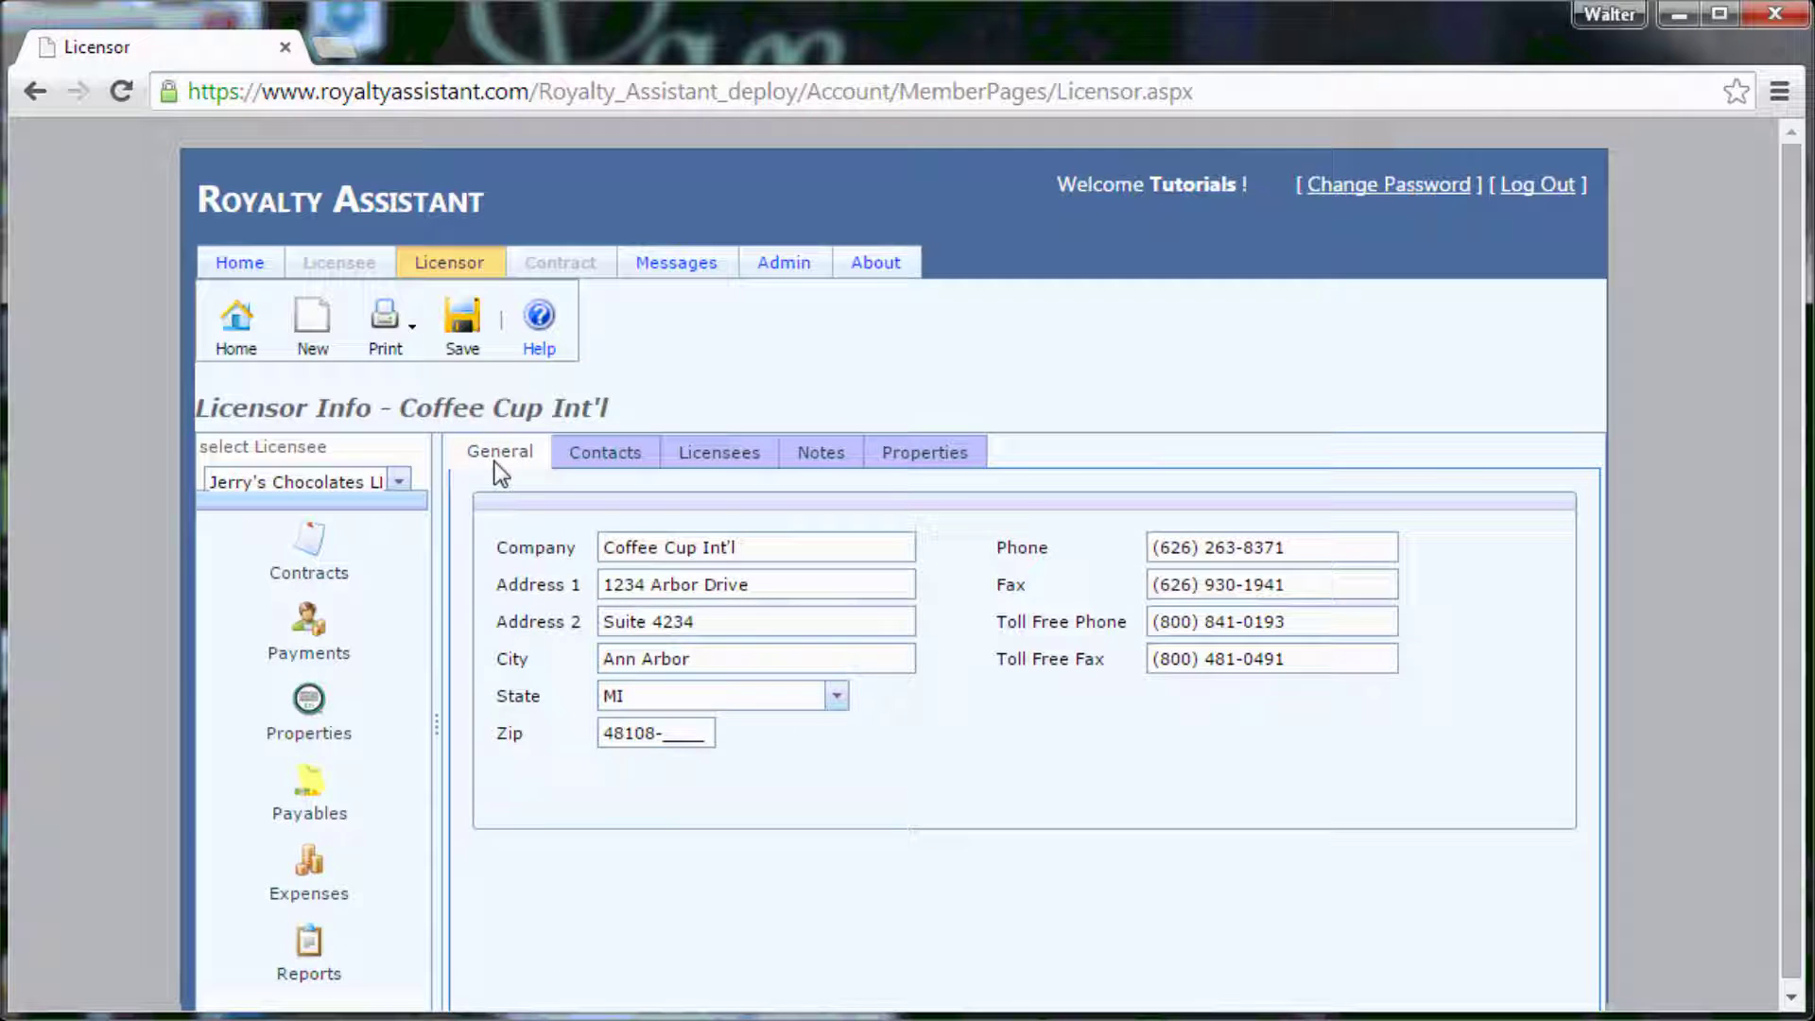